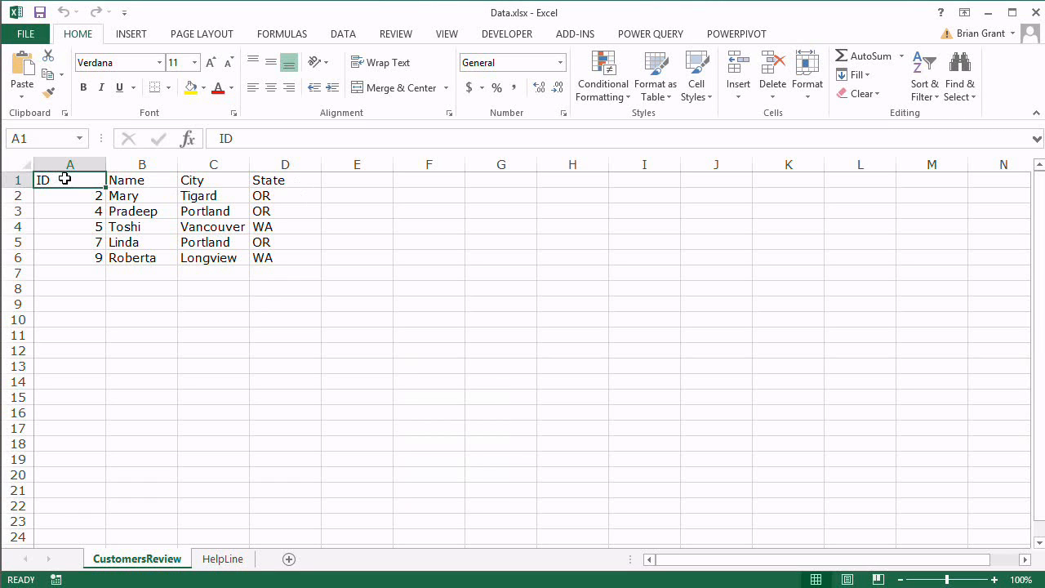
- Examine the customer records on the CustomersReview sheet and the IDs and phone entries on the HelpLine sheet
{"action": "left_click_drag", "start_coordinate": [65, 178], "coordinate": [273, 255]}
{"action": "left_click", "coordinate": [228, 560]}
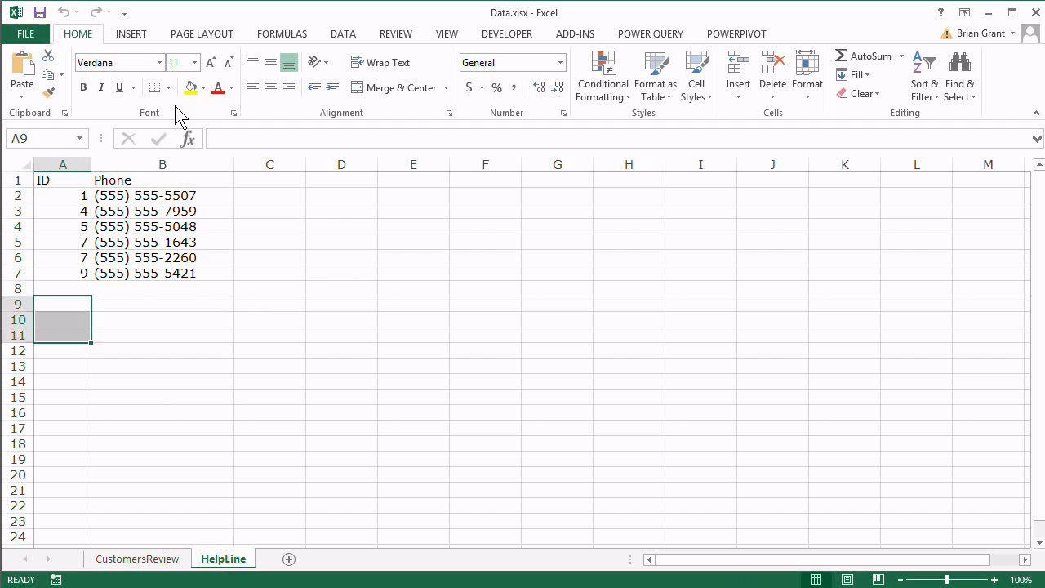
{"action": "left_click", "coordinate": [131, 183]}
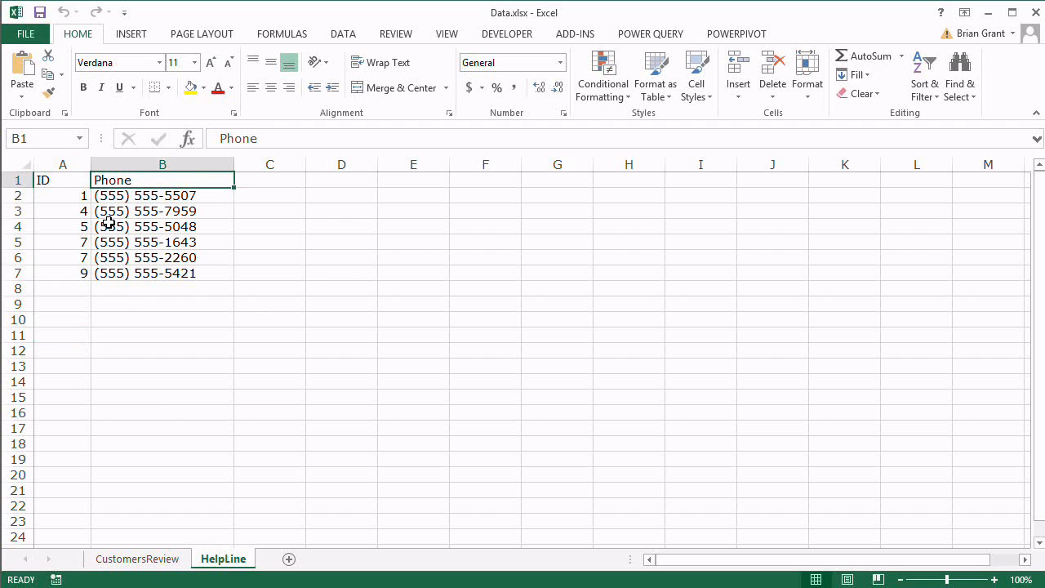
{"action": "left_click_drag", "start_coordinate": [75, 196], "coordinate": [75, 272]}
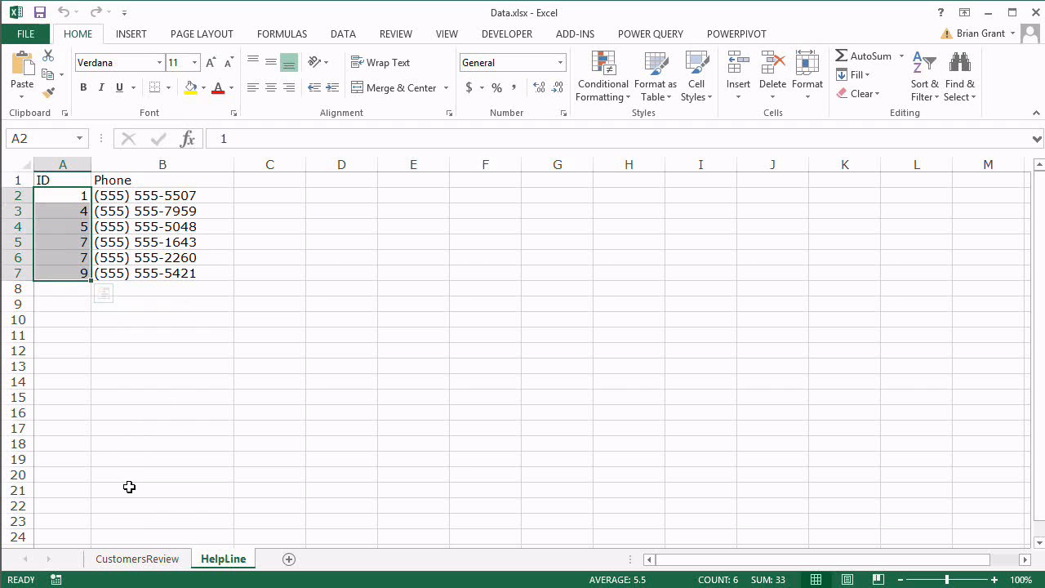
{"action": "left_click", "coordinate": [137, 560]}
{"action": "left_click", "coordinate": [122, 380]}
{"action": "left_click_drag", "start_coordinate": [76, 196], "coordinate": [82, 256]}
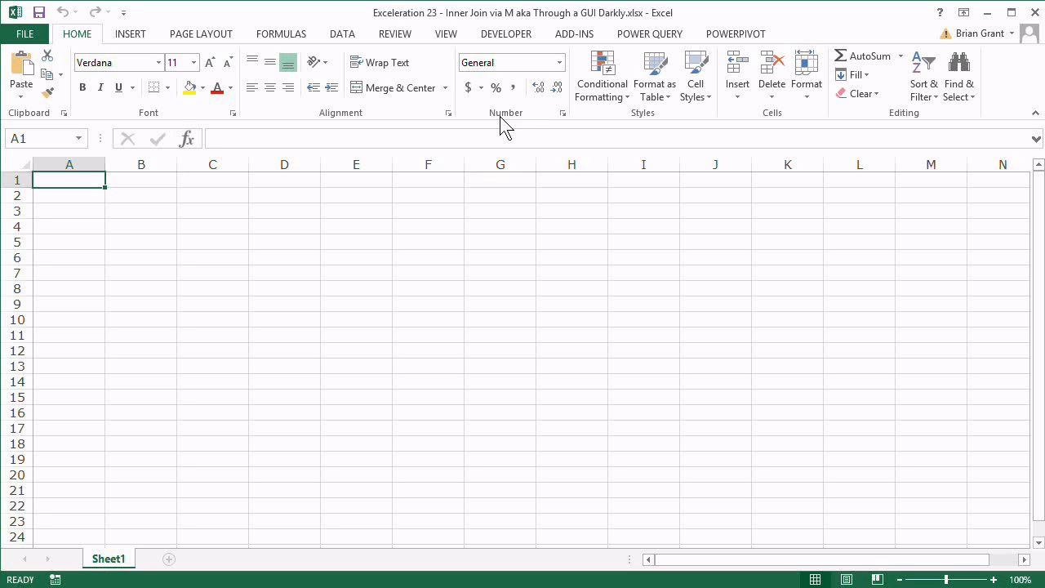
- Start a Power Query import from the Excel file Data.xlsx
{"action": "left_click", "coordinate": [656, 38]}
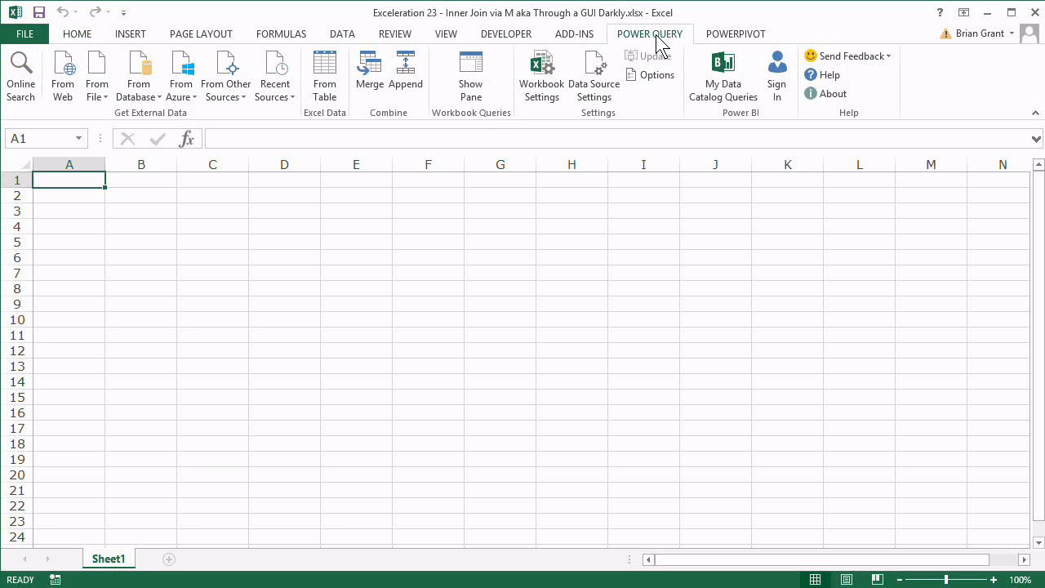
{"action": "left_click", "coordinate": [107, 78]}
{"action": "left_click", "coordinate": [120, 129]}
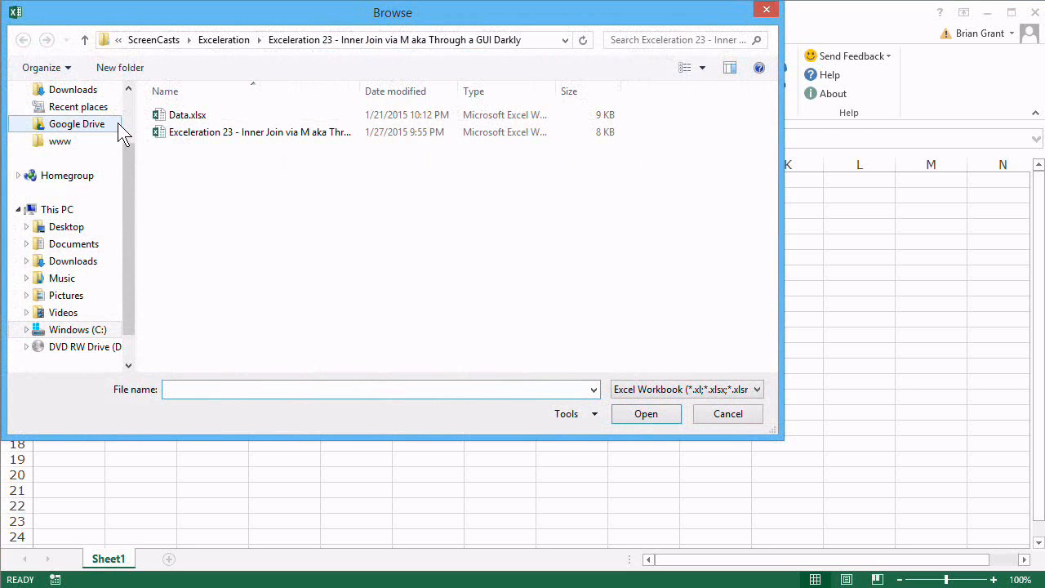
{"action": "left_click", "coordinate": [205, 116]}
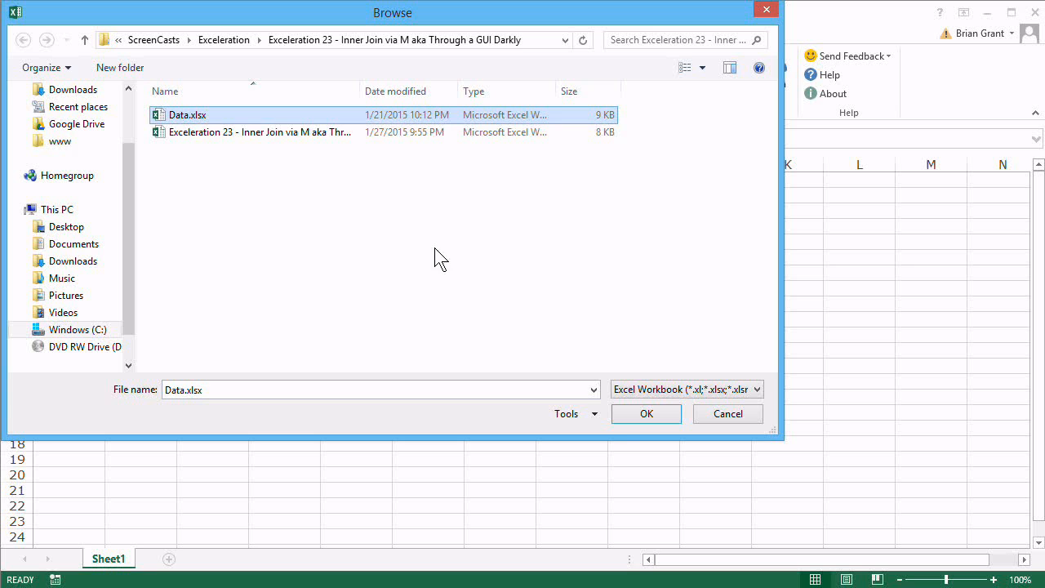
{"action": "left_click", "coordinate": [624, 417]}
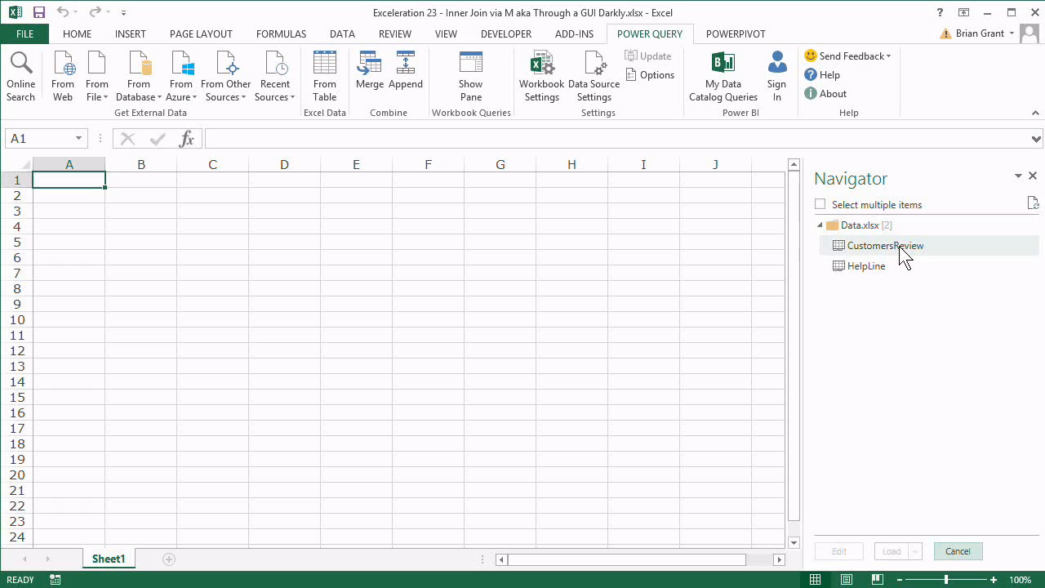
- Choose the whole Data.xlsx workbook as the source instead of a single sheet and open it for editing
{"action": "mouse_move", "coordinate": [873, 250]}
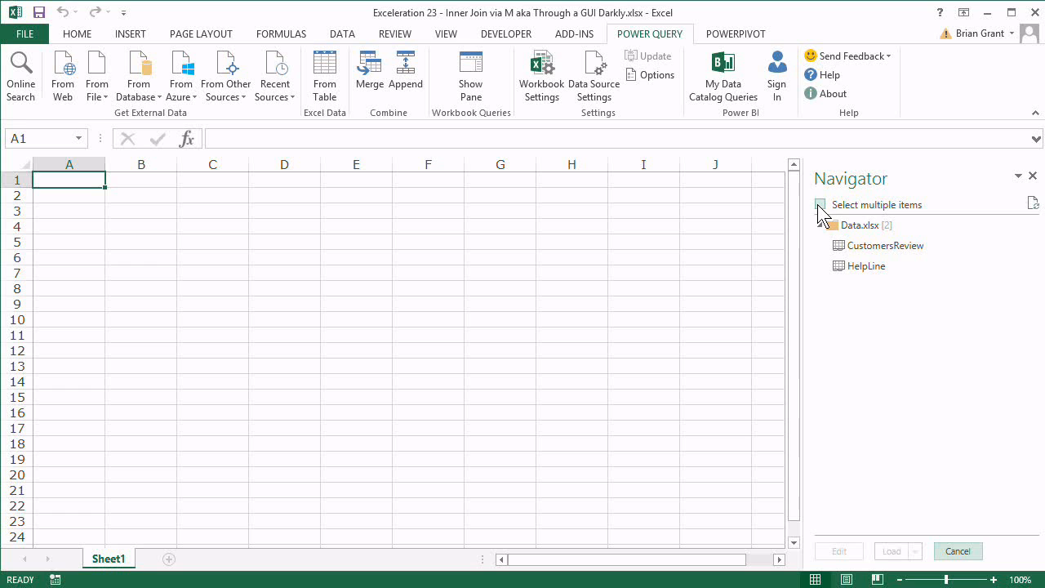
{"action": "left_click", "coordinate": [853, 226]}
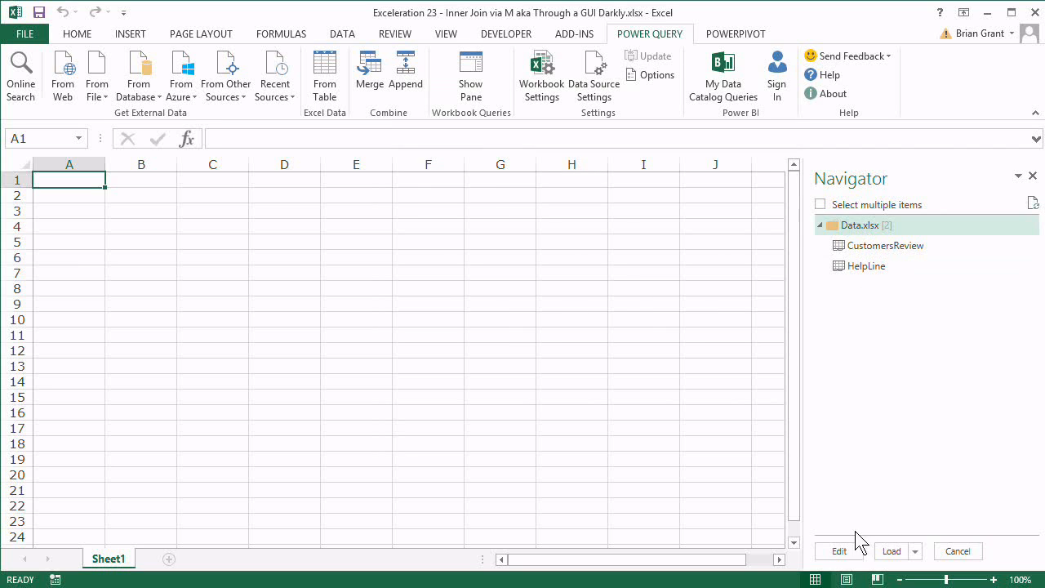
{"action": "left_click", "coordinate": [841, 553]}
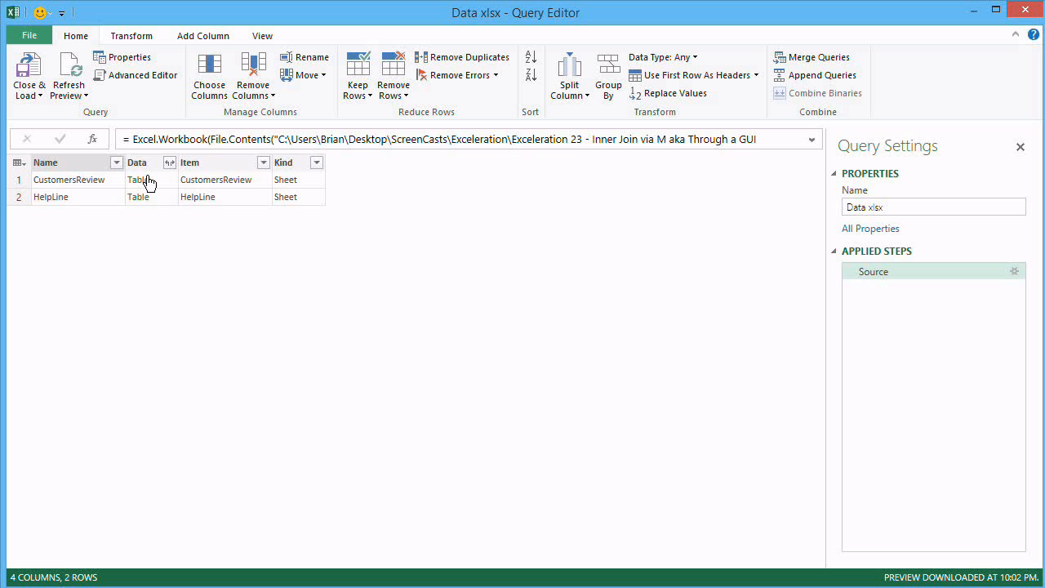
- Open the query's M code in the Advanced Editor and widen the editor window until the full Source line fits
{"action": "left_click", "coordinate": [264, 36]}
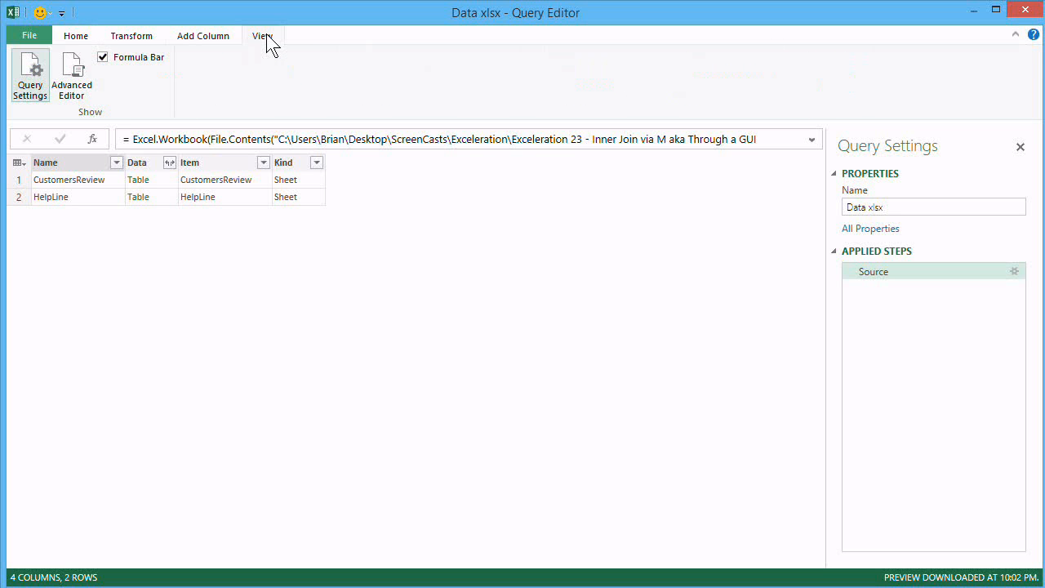
{"action": "left_click", "coordinate": [79, 88]}
{"action": "left_click_drag", "start_coordinate": [308, 20], "coordinate": [276, 10]}
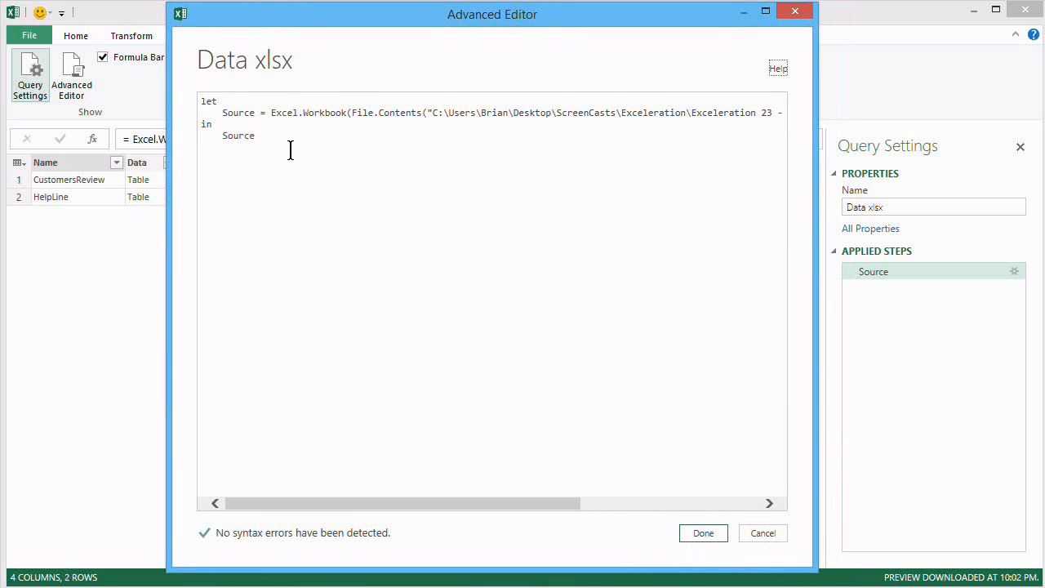
{"action": "left_click", "coordinate": [280, 123]}
{"action": "left_click_drag", "start_coordinate": [167, 201], "coordinate": [40, 191]}
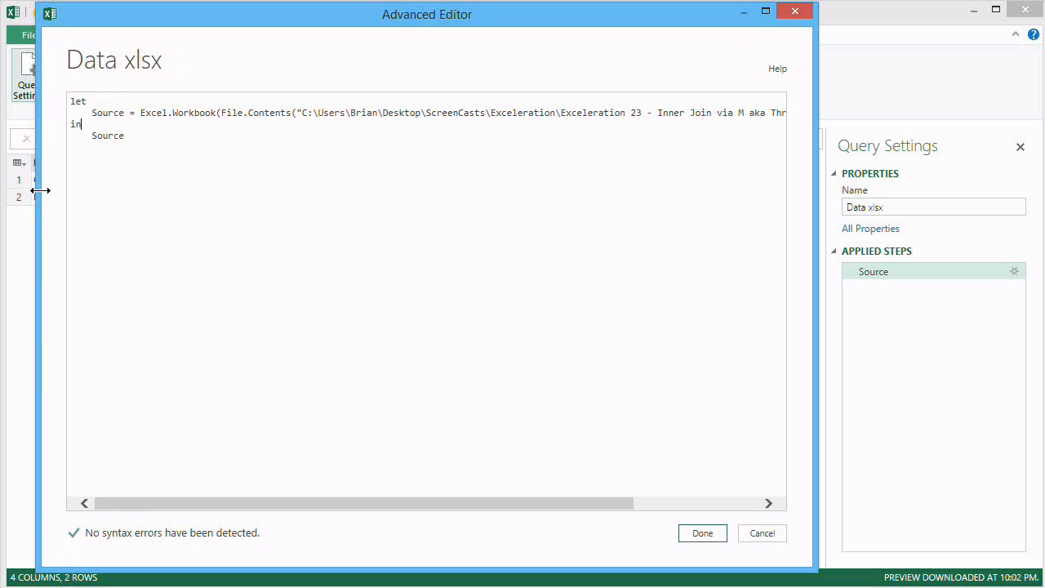
{"action": "left_click_drag", "start_coordinate": [816, 196], "coordinate": [999, 197]}
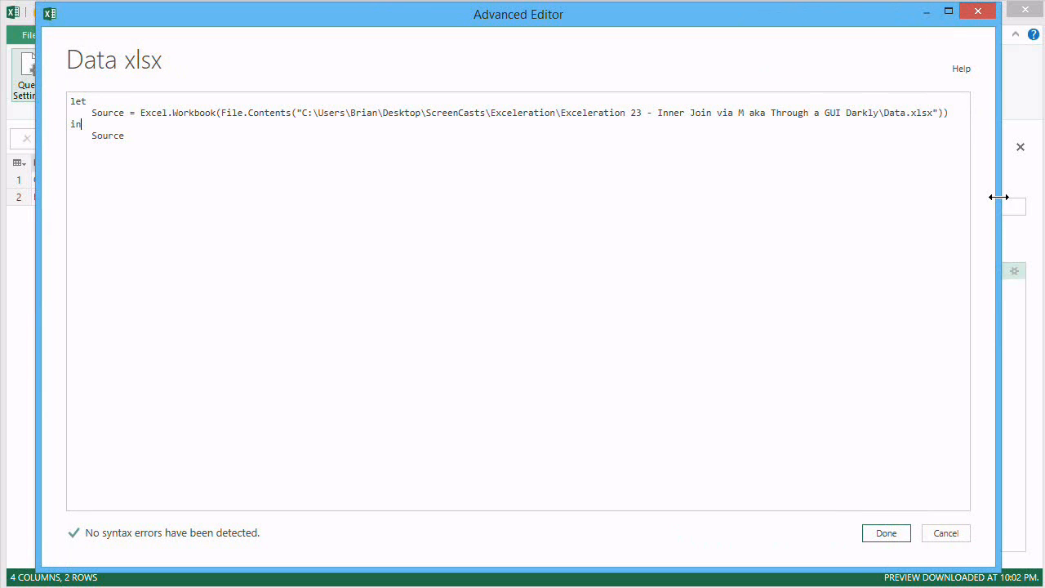
- End the Source line with a comma and begin a new expression below it: Promote = Table.TransformColumns(
{"action": "left_click", "coordinate": [776, 146]}
{"action": "key", "text": "Home"}
{"action": "type", "text": ","}
{"action": "key", "text": "Return"}
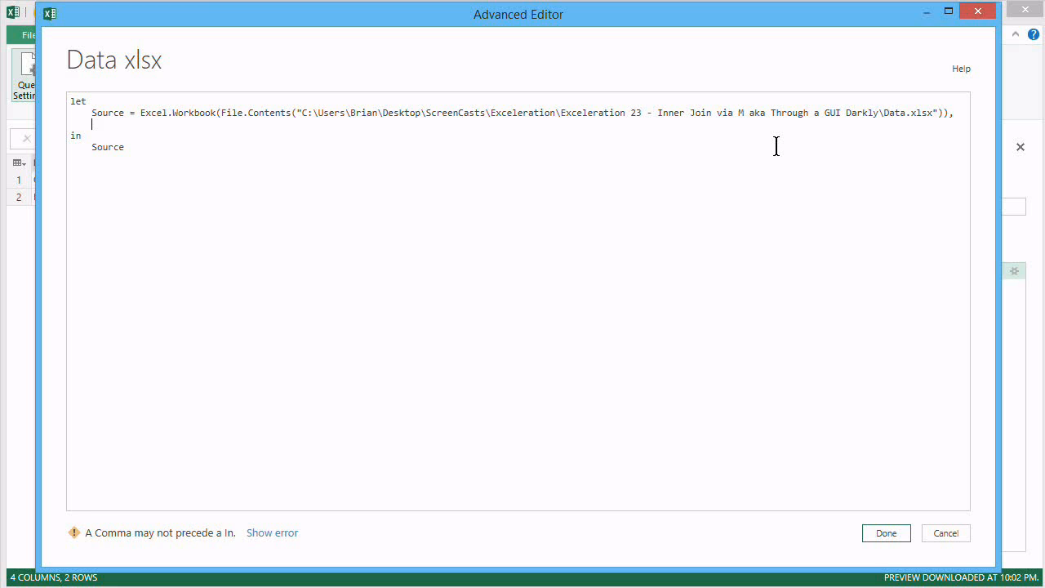
{"action": "type", "text": "P"}
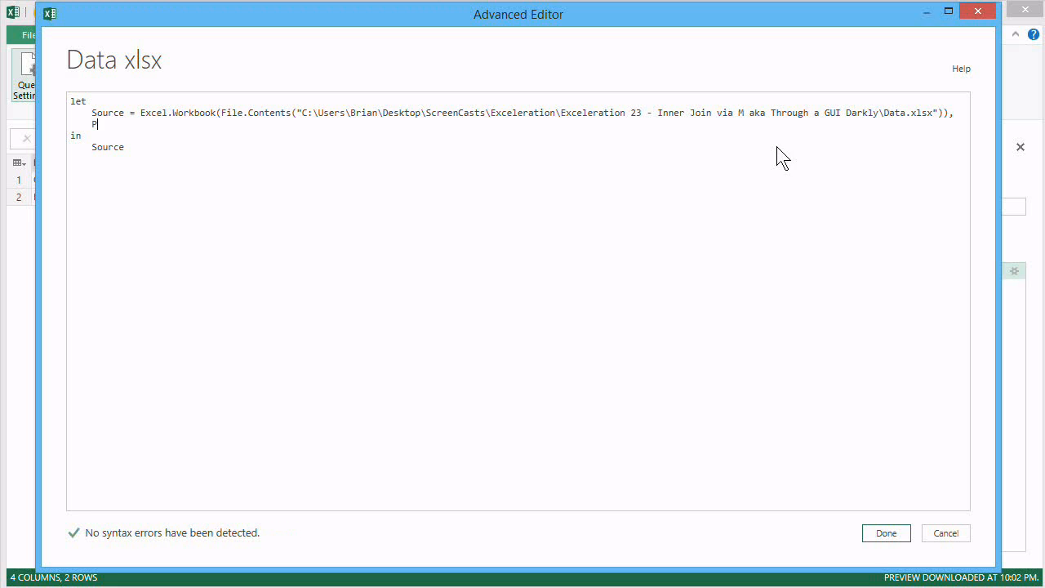
{"action": "type", "text": "romote = Table.TransformColumkn"}
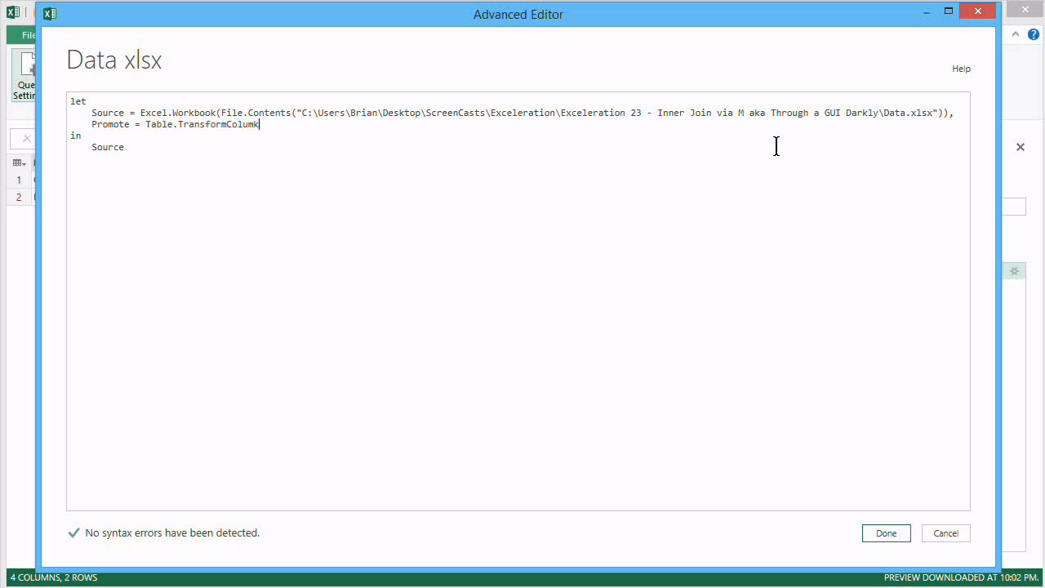
{"action": "key", "text": "BackSpace"}
{"action": "key", "text": "BackSpace"}
{"action": "type", "text": "ns("}
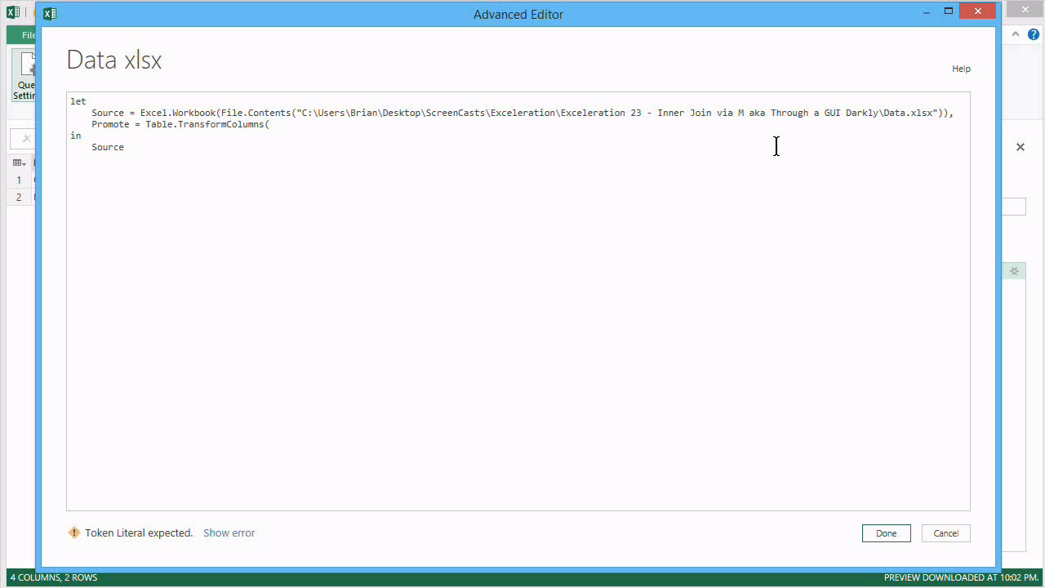
- Enter Source as the first argument of Table.TransformColumns and open a braced list naming the "Data" column, one item per line
{"action": "key", "text": "Return"}
{"action": "type", "text": "Sou"}
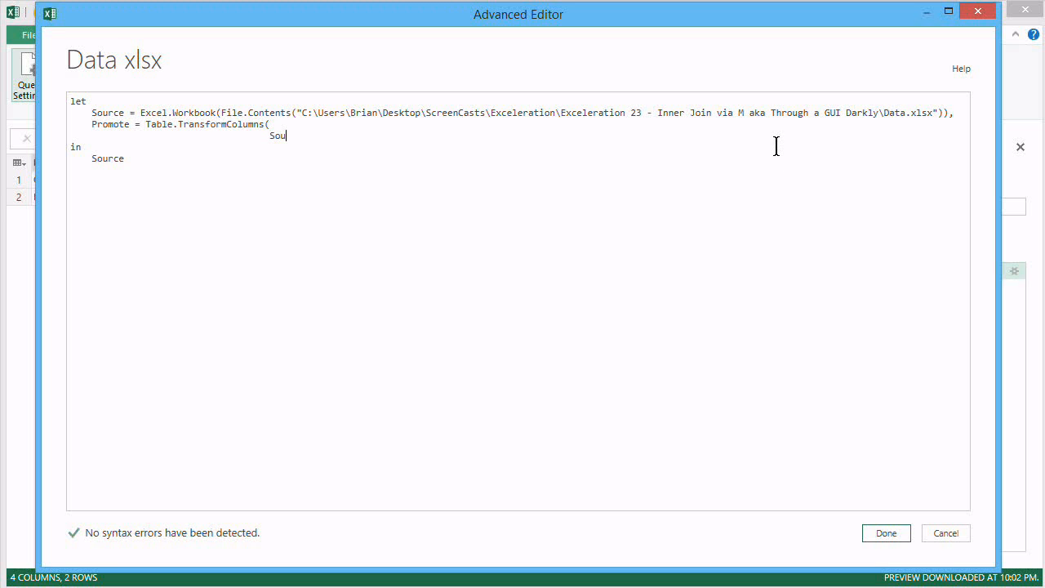
{"action": "type", "text": "rce"}
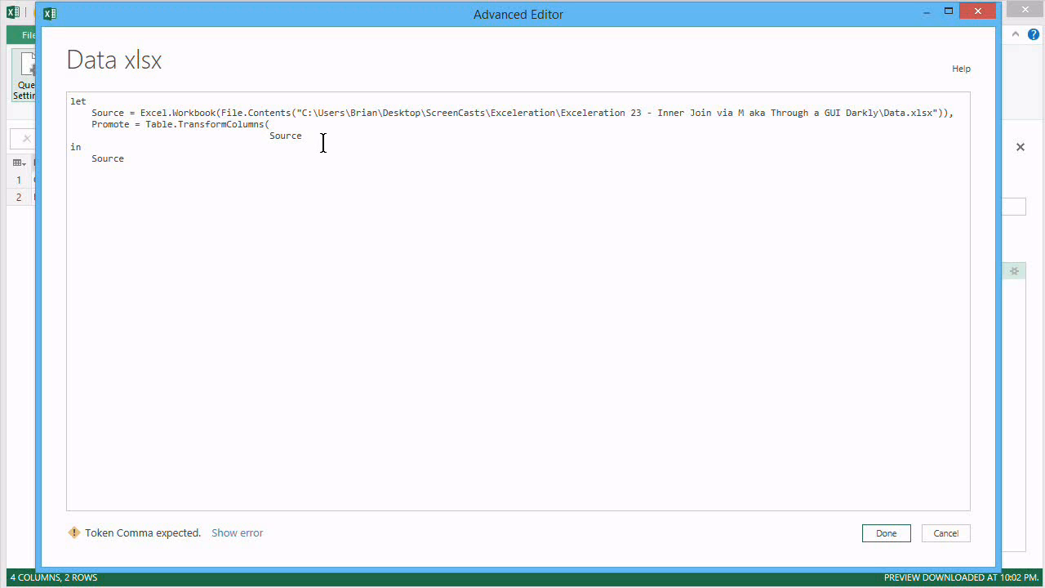
{"action": "type", "text": ","}
{"action": "key", "text": "Return"}
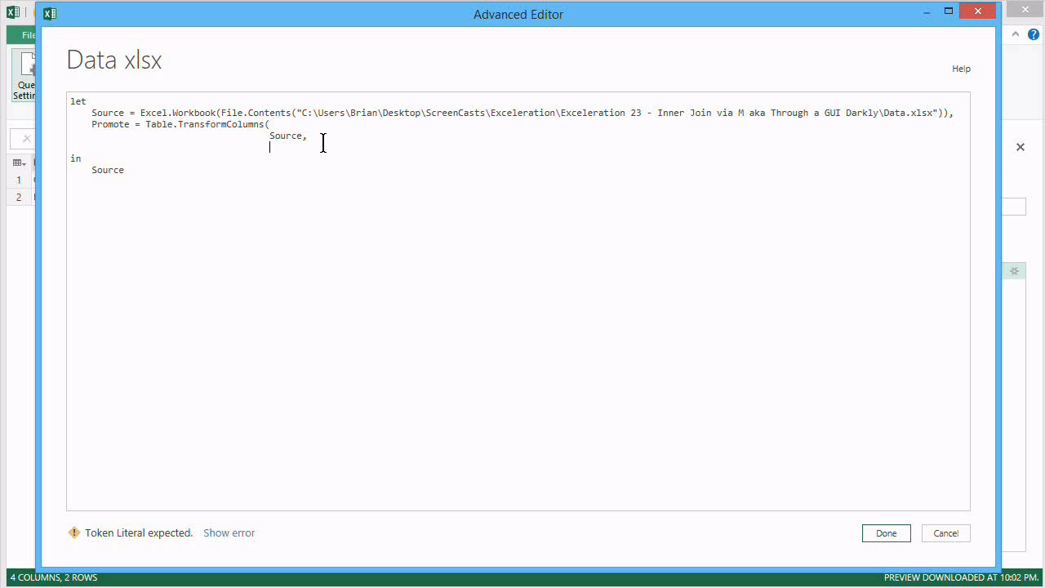
{"action": "type", "text": "{"}
{"action": "key", "text": "Return"}
{"action": "type", "text": "\"Da"}
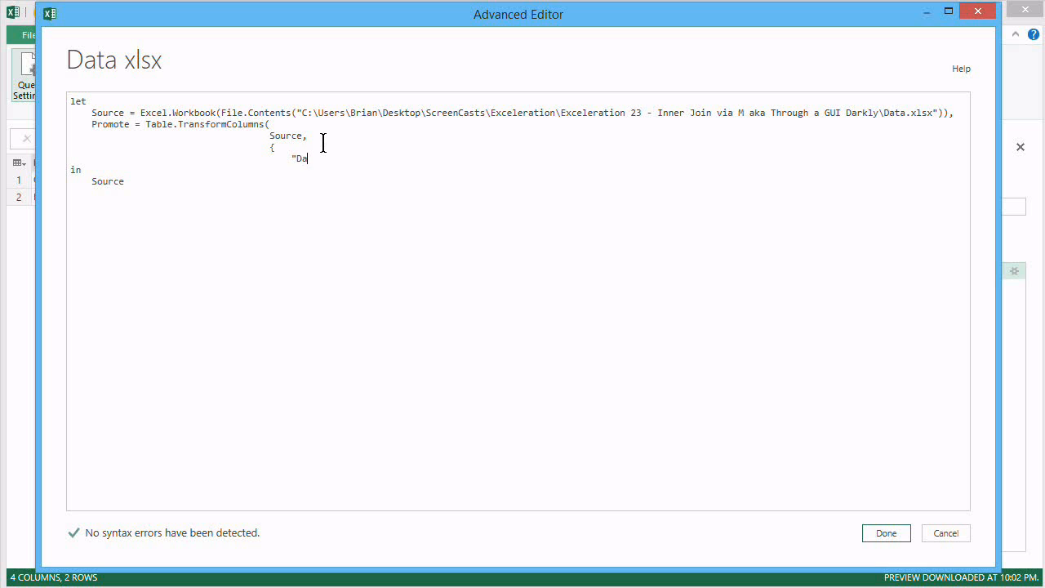
{"action": "type", "text": "ta\""}
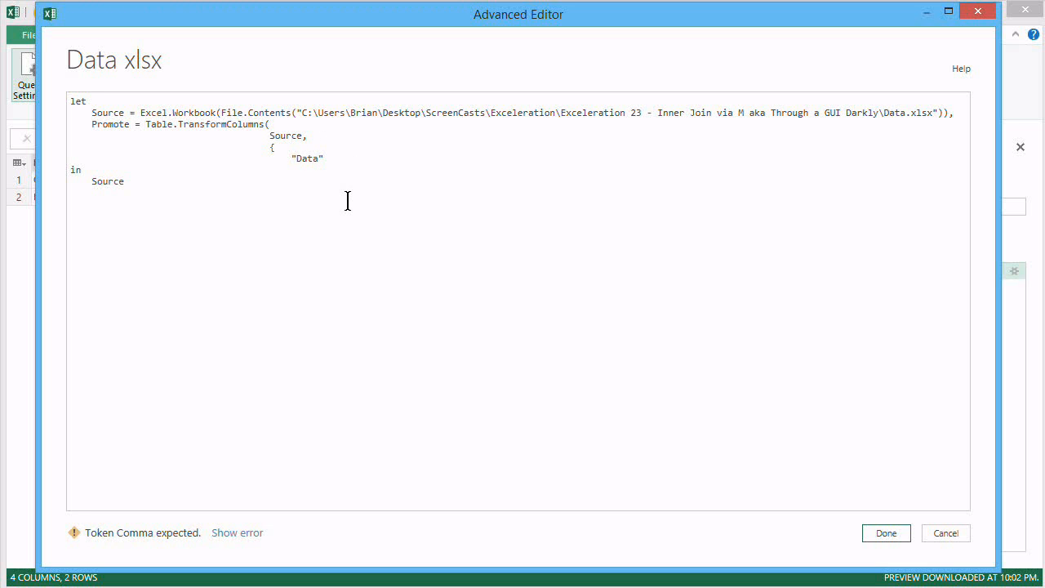
{"action": "type", "text": ","}
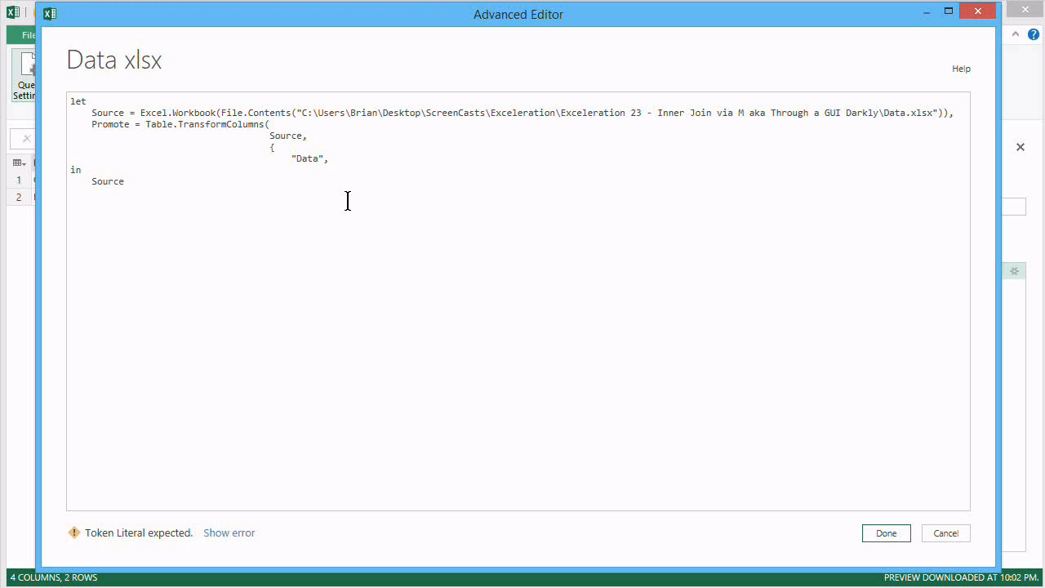
- Add each Table.PromoteHeaders( _ ) as the transformation for the Data column, then close the list and the function call with a trailing comma
{"action": "key", "text": "Return"}
{"action": "type", "text": "each"}
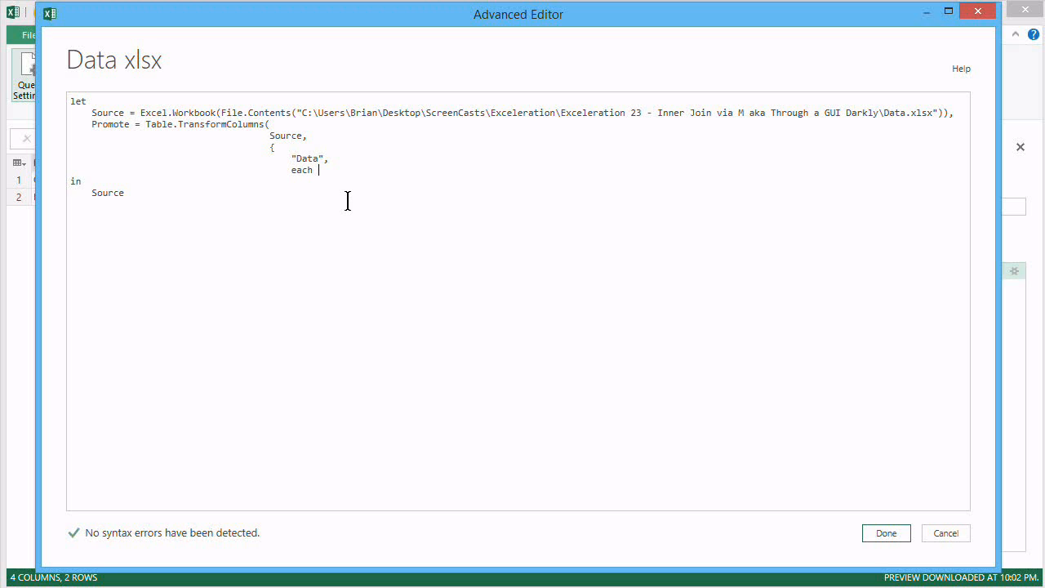
{"action": "type", "text": " Table."}
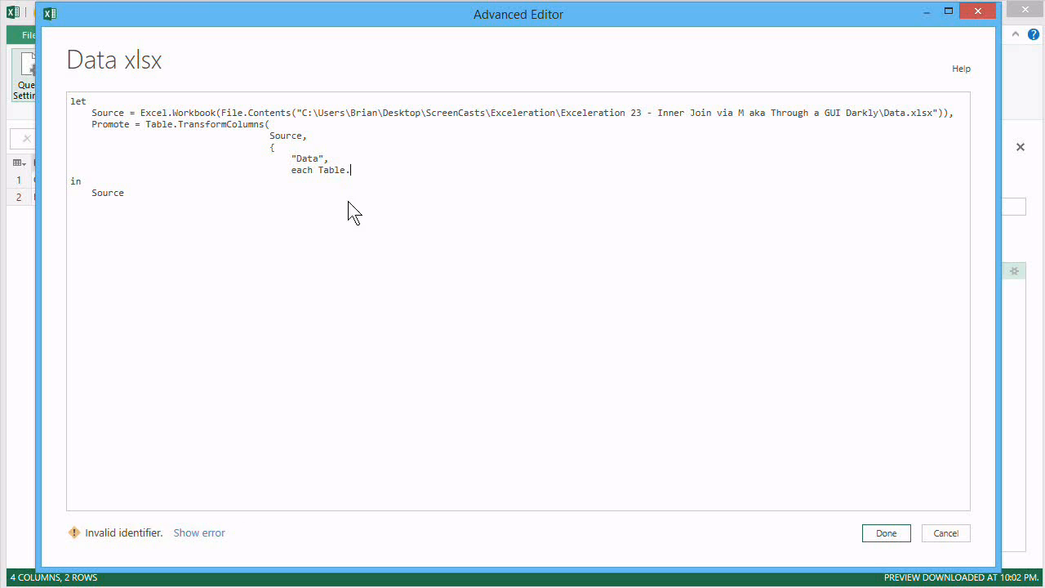
{"action": "type", "text": "PromoteHead"}
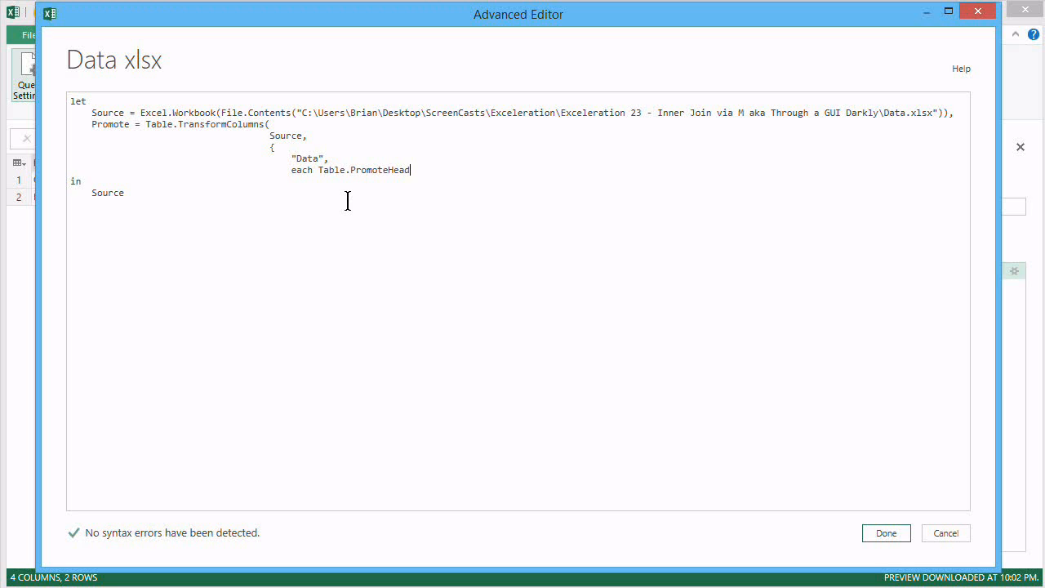
{"action": "type", "text": "ers( _ )"}
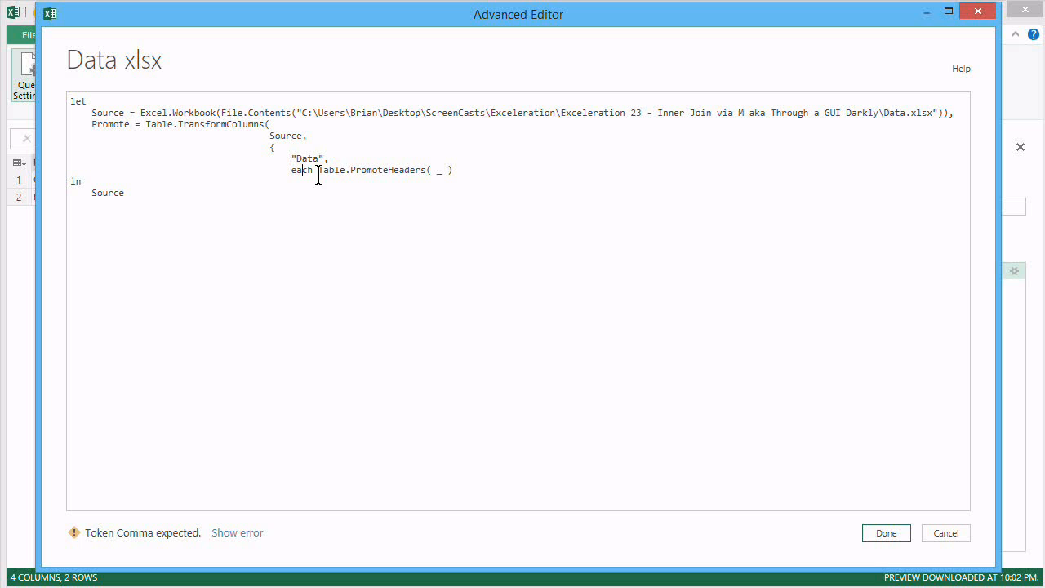
{"action": "double_click", "coordinate": [438, 171]}
{"action": "left_click", "coordinate": [440, 177]}
{"action": "double_click", "coordinate": [440, 172]}
{"action": "type", "text": "_"}
{"action": "key", "text": "Return"}
{"action": "type", "text": "}"}
{"action": "key", "text": "Return"}
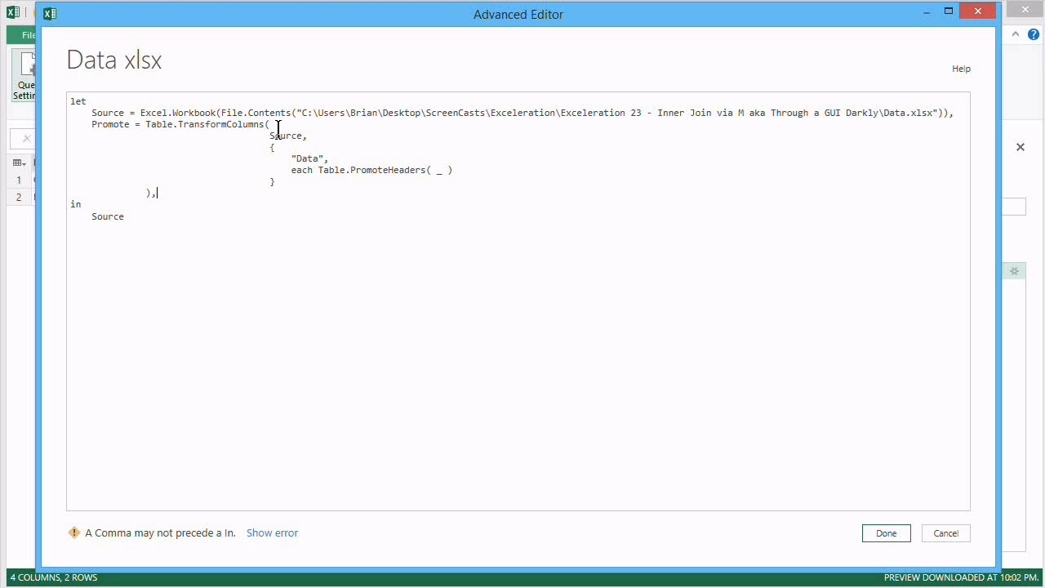
- Add a TableA expression below Promote that takes the first row's Data table: TableA = Promote{0}[Data], with a trailing comma
{"action": "key", "text": "Return"}
{"action": "key", "text": "BackSpace"}
{"action": "key", "text": "BackSpace"}
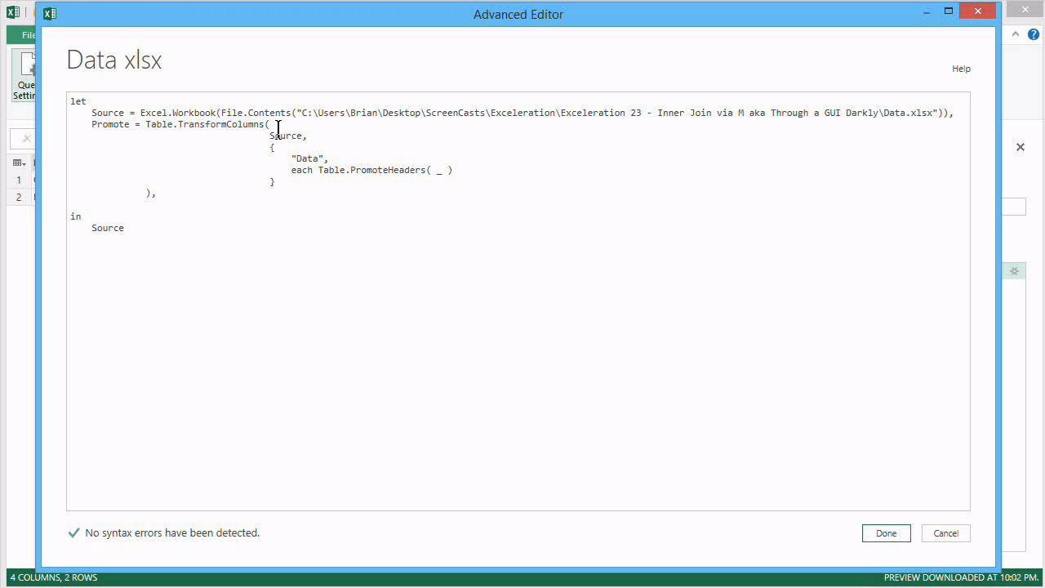
{"action": "type", "text": "TableA ="}
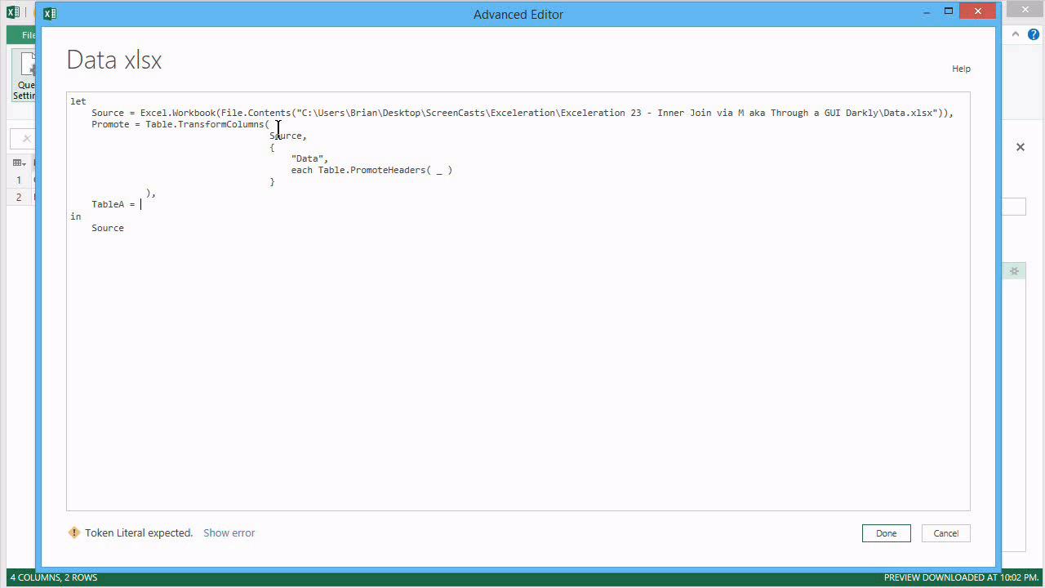
{"action": "type", "text": " Pr"}
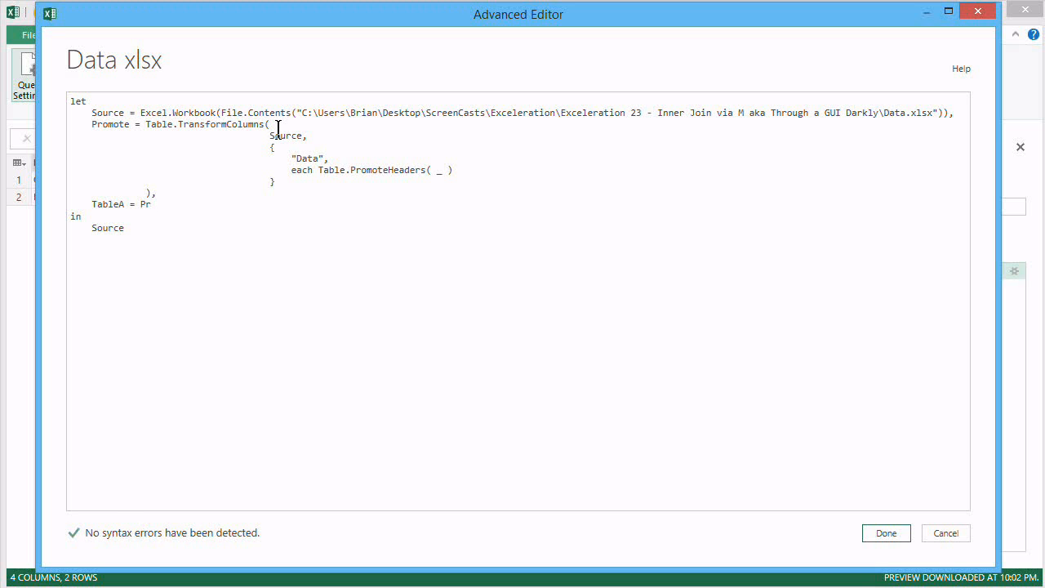
{"action": "type", "text": "o"}
{"action": "key", "text": "BackSpace"}
{"action": "type", "text": "omote"}
{"action": "key", "text": "BackSpace"}
{"action": "type", "text": "e{"}
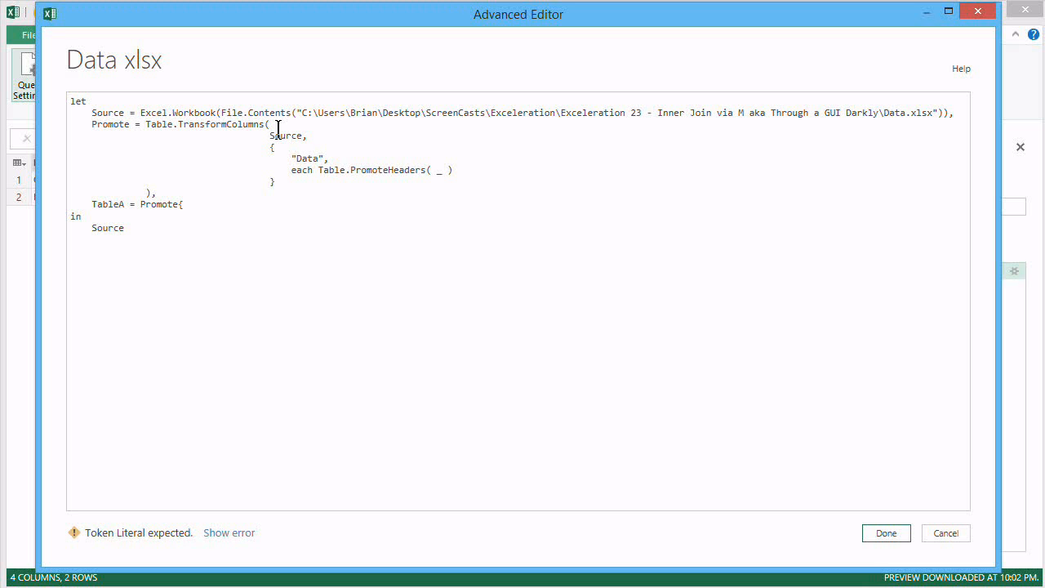
{"action": "type", "text": "0}"}
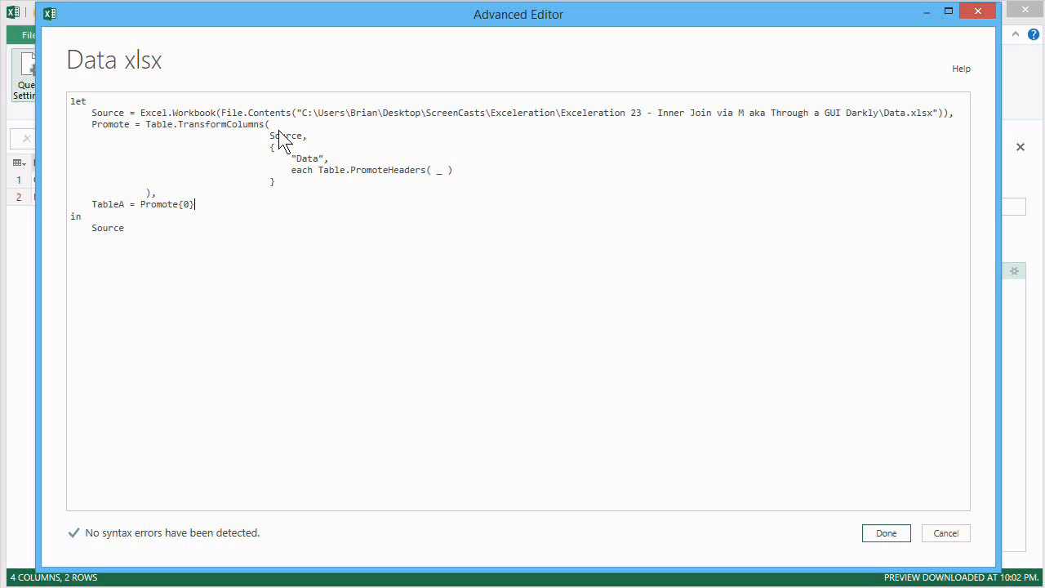
{"action": "type", "text": "[Data],"}
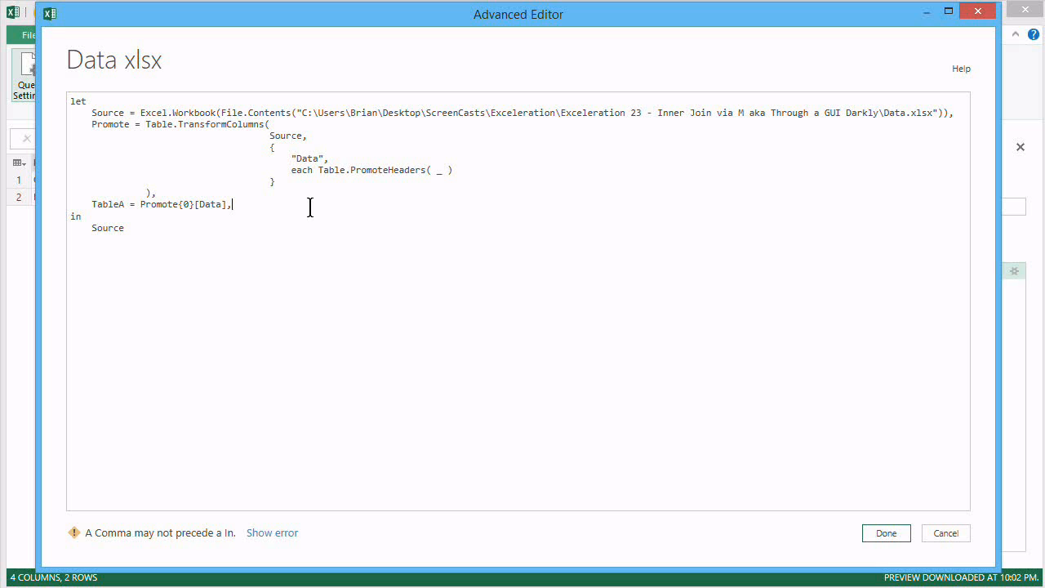
- Add a TableB expression on the line below TableA: TableB = Promote(1)[Data], followed by a comma and a new line
{"action": "key", "text": "Return"}
{"action": "type", "text": "T"}
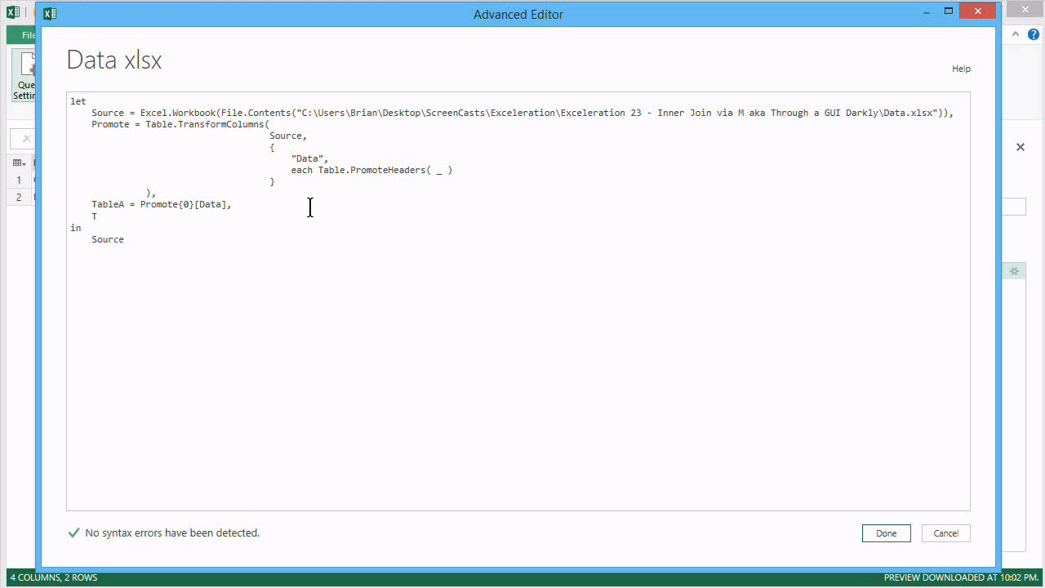
{"action": "type", "text": "ableB = Promote(1)[Data"}
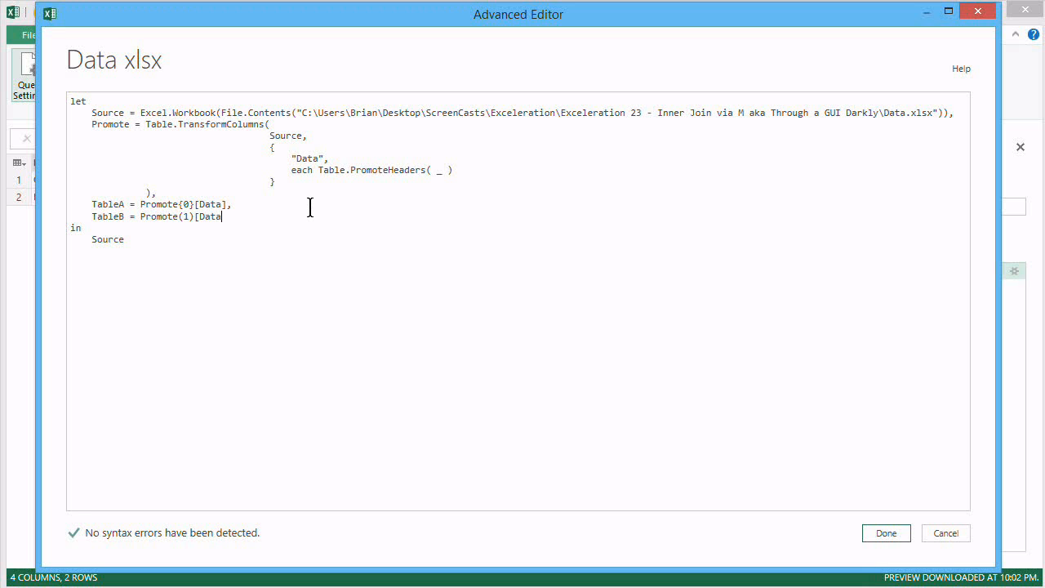
{"action": "type", "text": "],"}
{"action": "key", "text": "Return"}
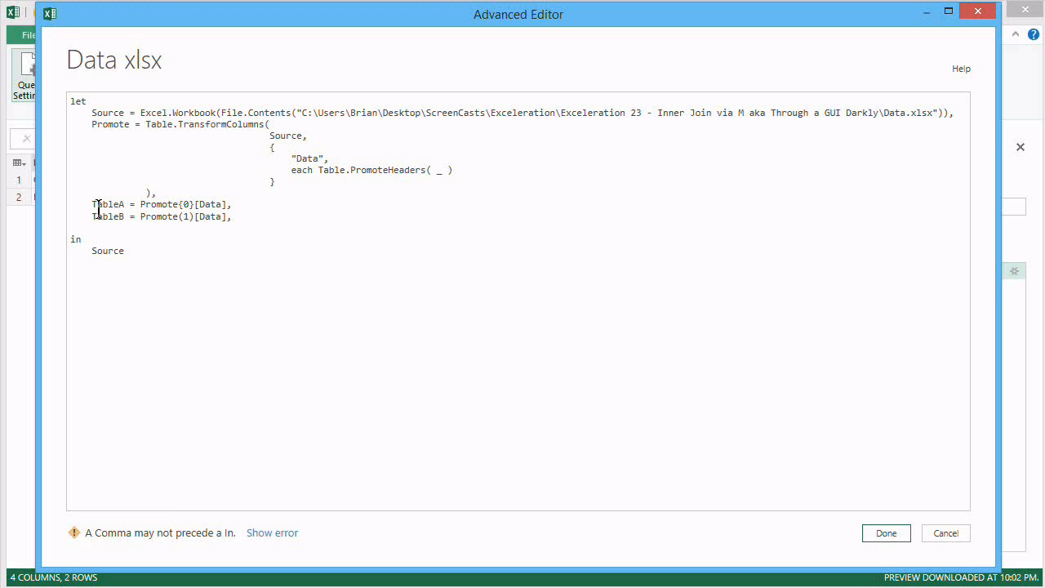
- Remove the trailing comma from the end of the TableB expression
{"action": "left_click_drag", "start_coordinate": [108, 203], "coordinate": [123, 197]}
{"action": "left_click_drag", "start_coordinate": [92, 217], "coordinate": [124, 218]}
{"action": "left_click", "coordinate": [249, 218]}
{"action": "key", "text": "Return"}
{"action": "key", "text": "BackSpace"}
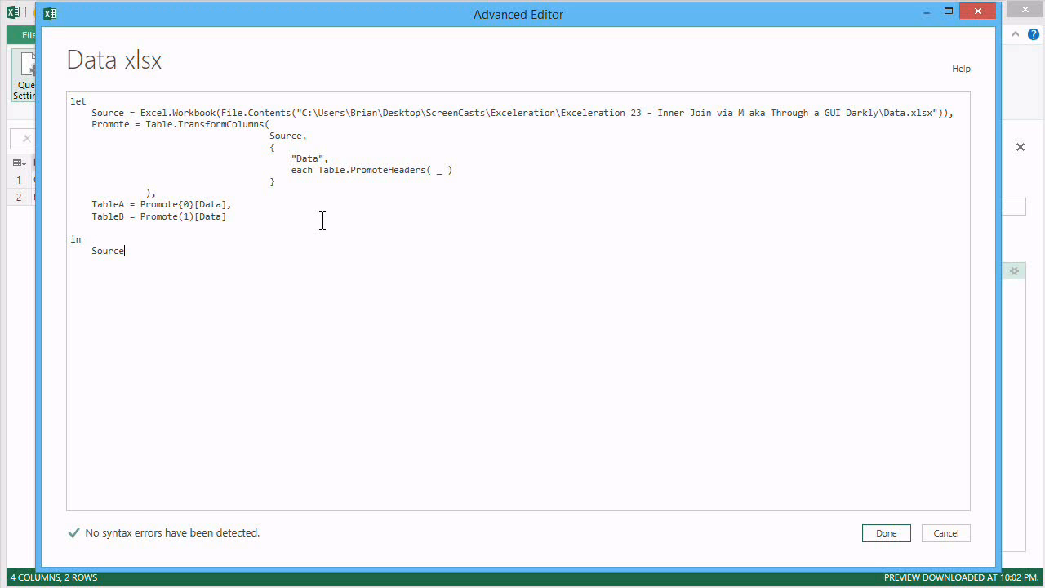
- Replace Source with TableB as the query's output after in, and apply the M code
{"action": "key", "text": "shift+Left"}
{"action": "key", "text": "shift+Left"}
{"action": "key", "text": "shift+Left"}
{"action": "key", "text": "shift+Left"}
{"action": "key", "text": "shift+Left"}
{"action": "key", "text": "shift+Left"}
{"action": "type", "text": "TableB"}
{"action": "left_click", "coordinate": [901, 539]}
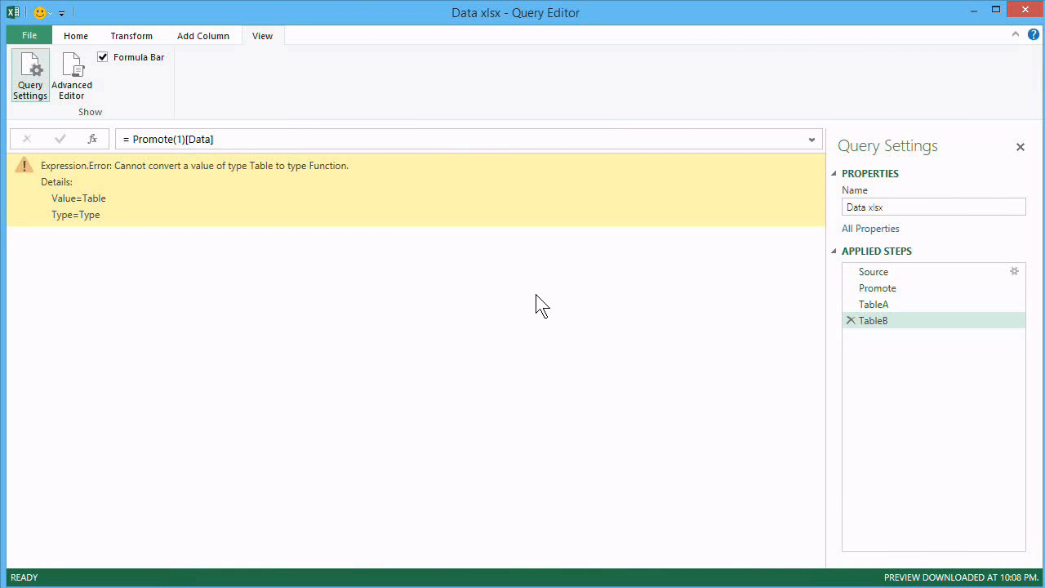
- Reopen the M code, correct the TableB row index from parentheses to braces so it reads Promote{1}[Data], and apply the code
{"action": "left_click", "coordinate": [79, 84]}
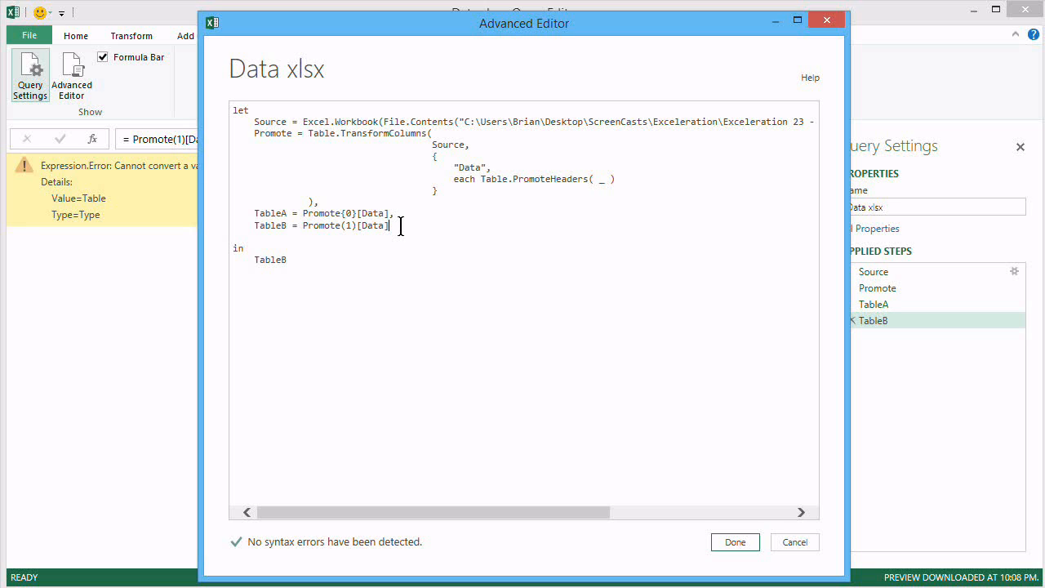
{"action": "left_click", "coordinate": [359, 225]}
{"action": "key", "text": "Delete"}
{"action": "type", "text": "{1"}
{"action": "left_click", "coordinate": [739, 546]}
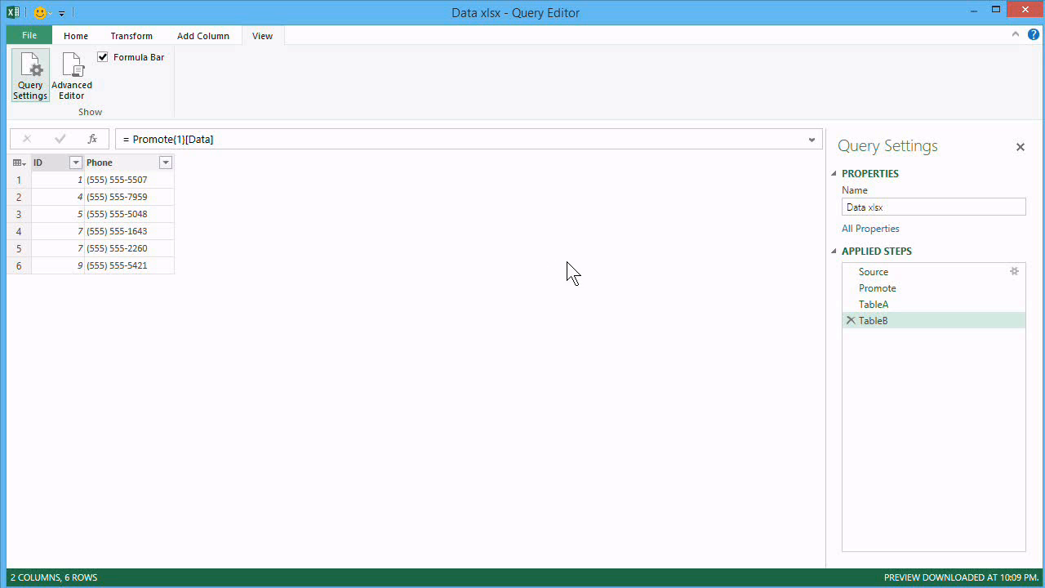
- Review the results of the Source, Promote, TableA and TableB applied steps, comparing the nested Data tables with the extracted ones
{"action": "left_click", "coordinate": [883, 272]}
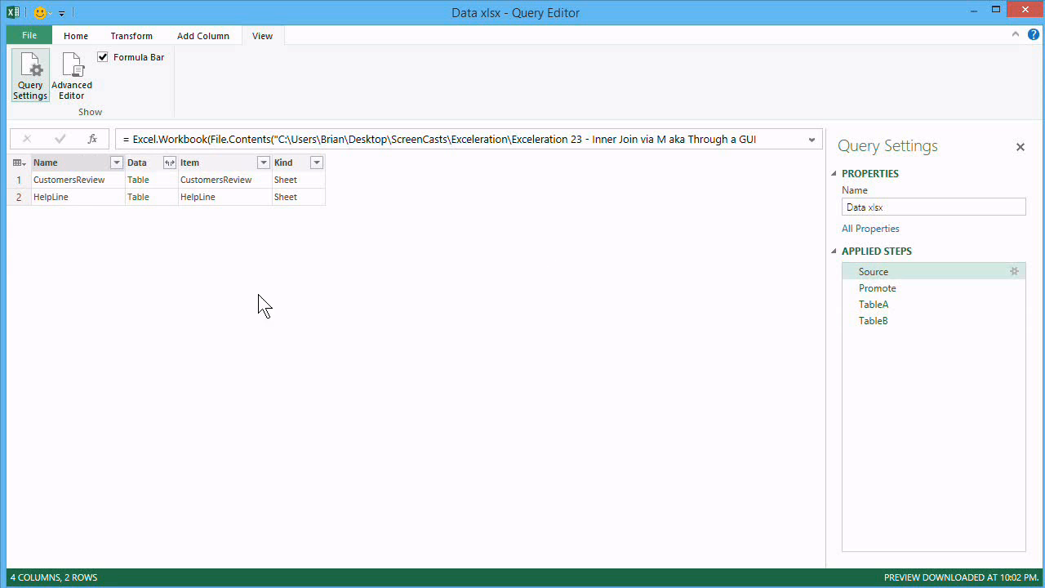
{"action": "left_click", "coordinate": [872, 290]}
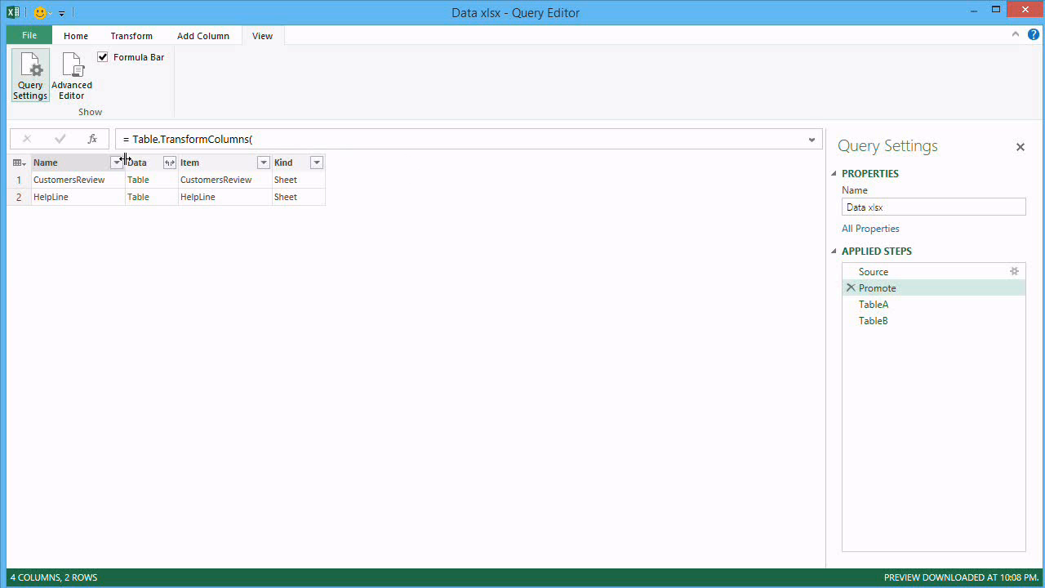
{"action": "right_click", "coordinate": [142, 186]}
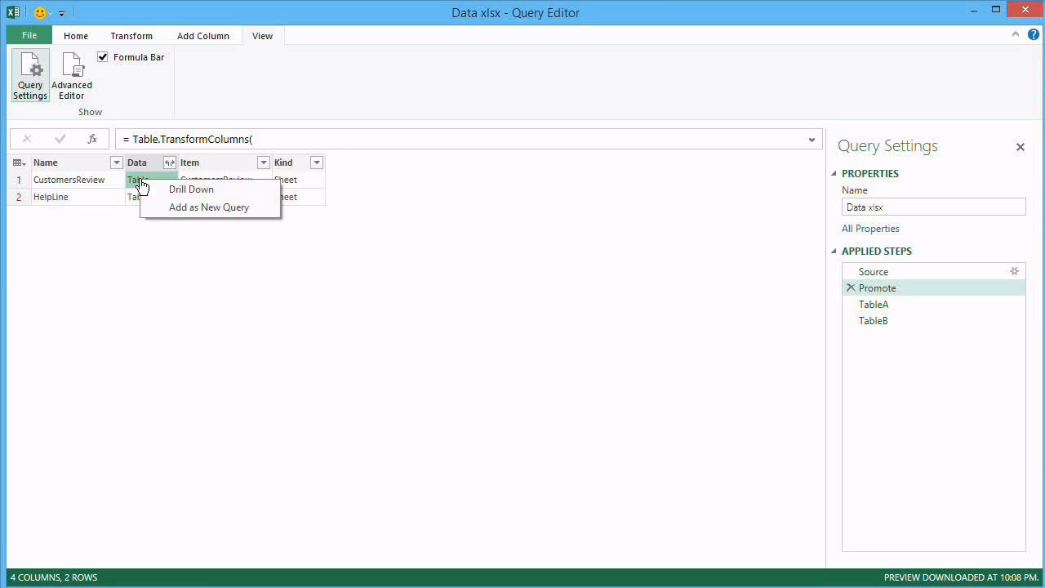
{"action": "left_click", "coordinate": [576, 219]}
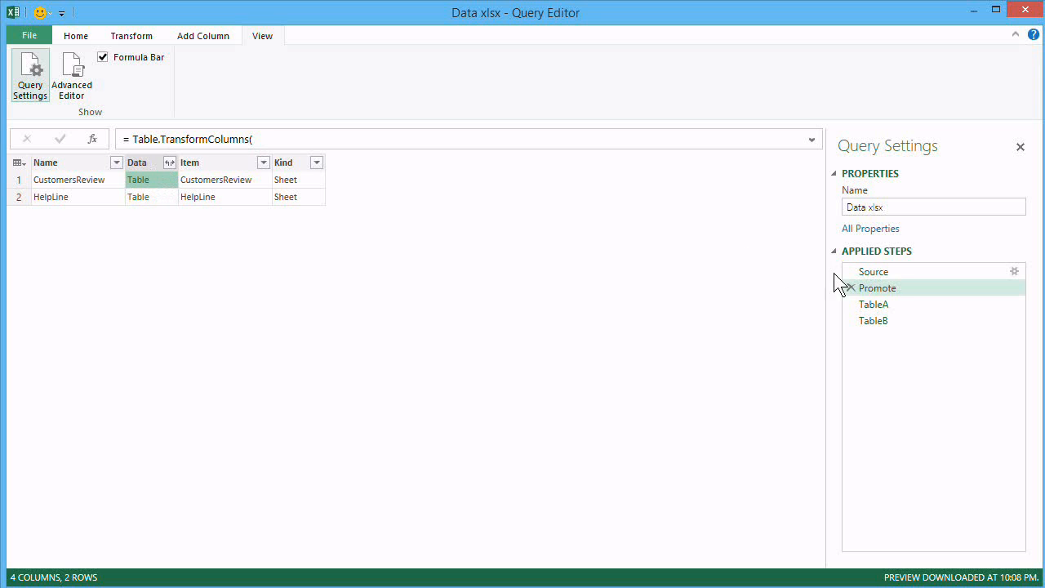
{"action": "left_click", "coordinate": [875, 307]}
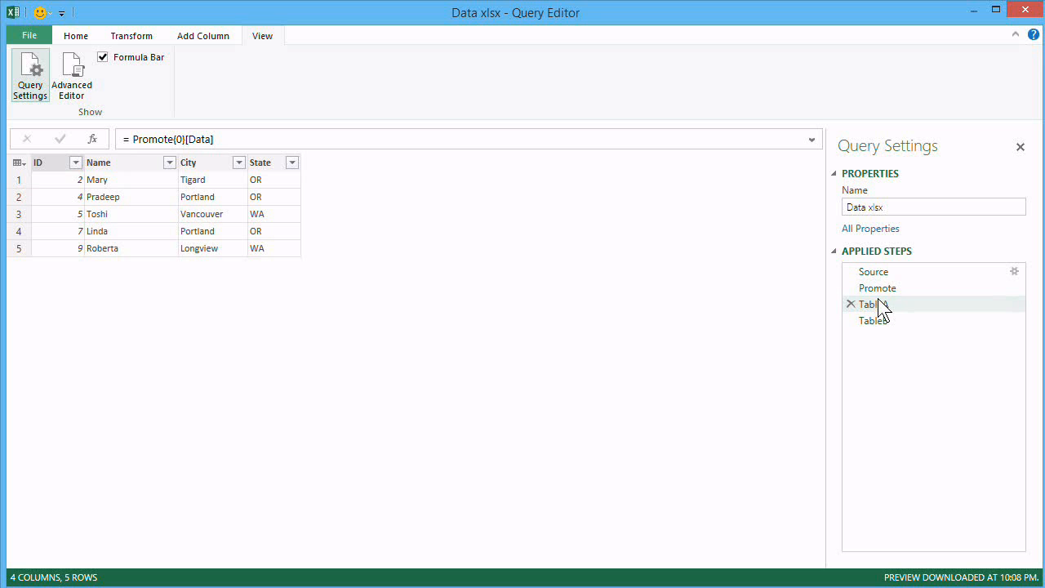
{"action": "left_click", "coordinate": [888, 289]}
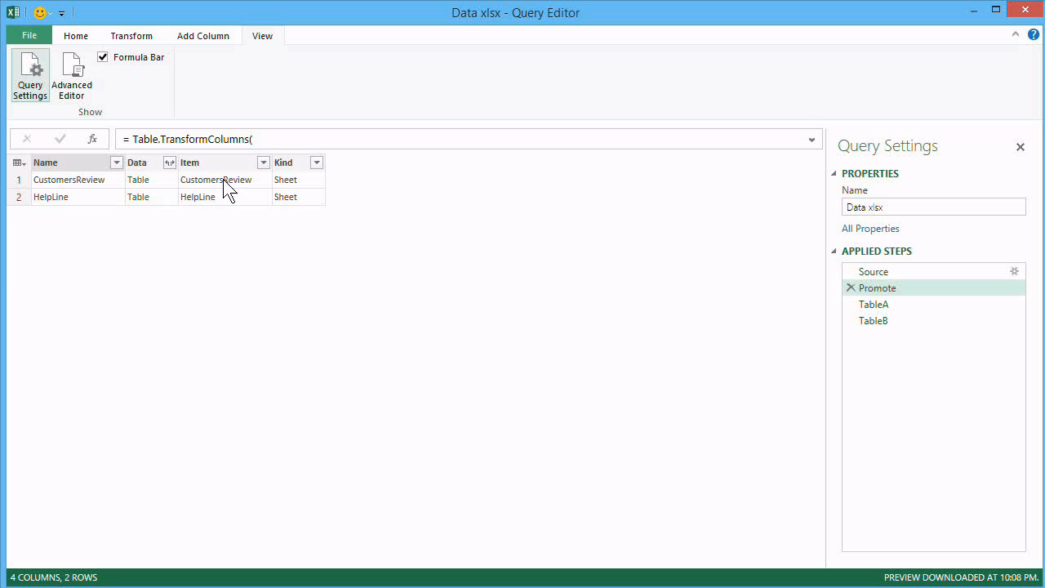
{"action": "left_click", "coordinate": [880, 324]}
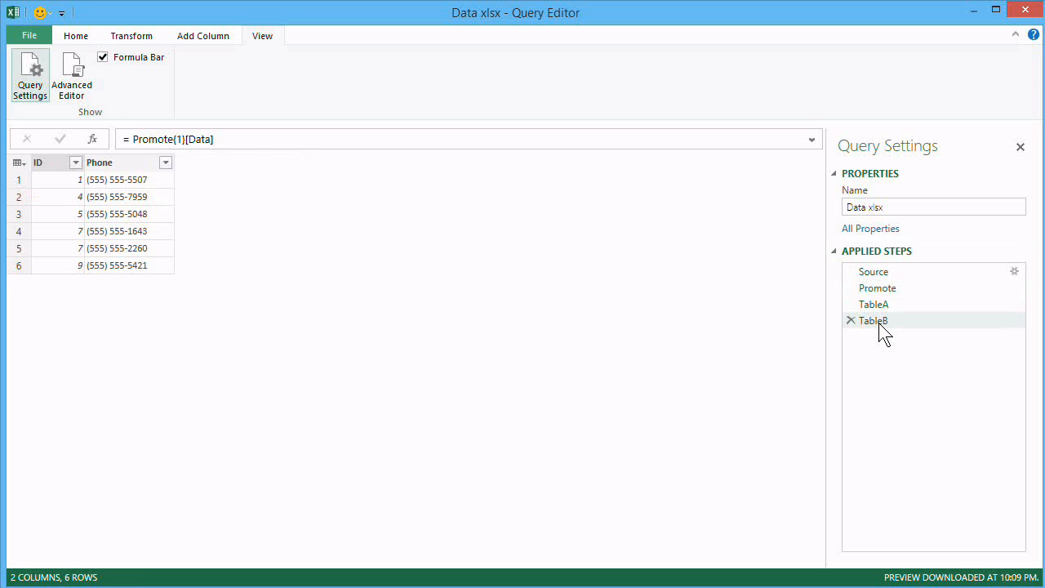
{"action": "left_click", "coordinate": [882, 289]}
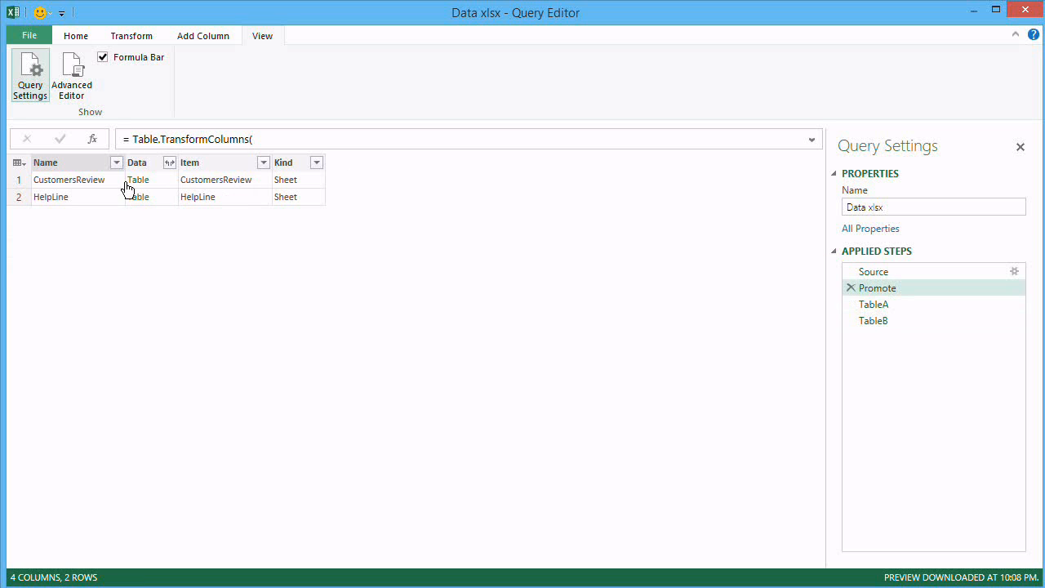
- Reopen the query's M code in the Advanced Editor and move its window clear of the Applied Steps list
{"action": "left_click", "coordinate": [86, 90]}
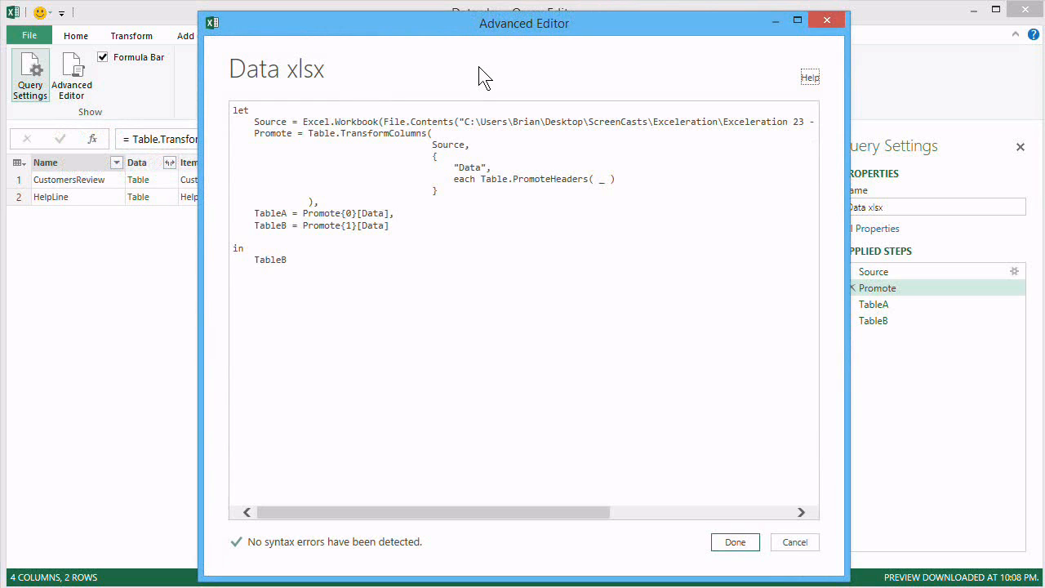
{"action": "left_click_drag", "start_coordinate": [456, 22], "coordinate": [284, 1]}
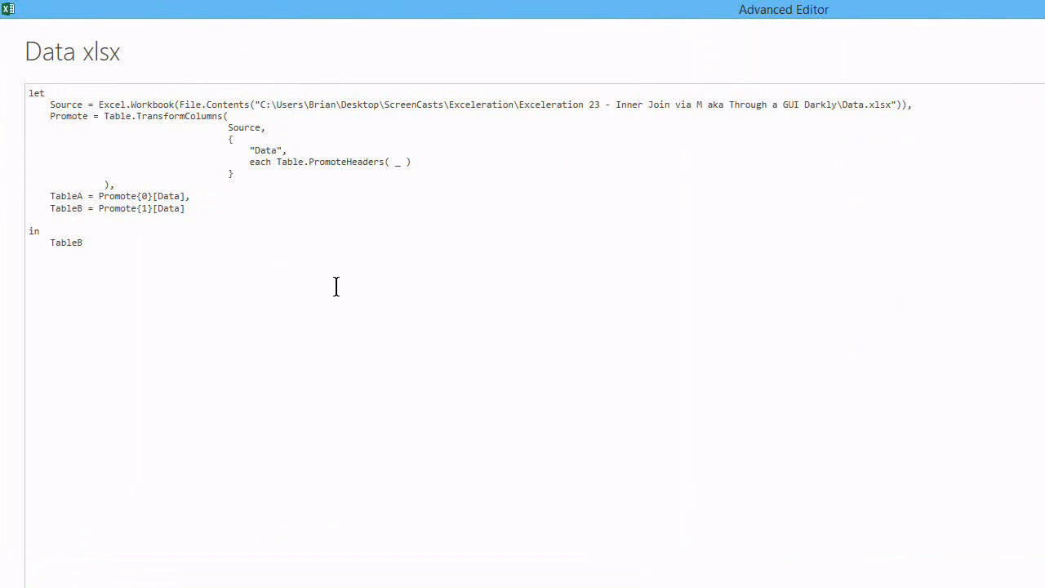
{"action": "key", "text": "super+Down"}
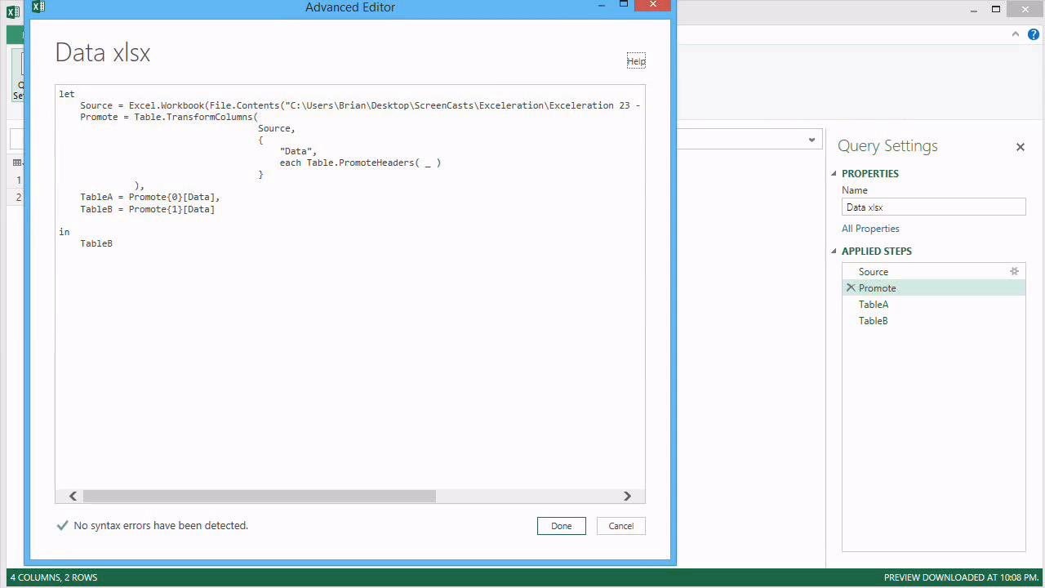
- Begin a new expression on the blank line below TableB: Joined = Table.Join( and start a new line for its arguments
{"action": "left_click", "coordinate": [233, 214]}
{"action": "type", "text": "AB"}
{"action": "key", "text": "BackSpace"}
{"action": "key", "text": "BackSpace"}
{"action": "type", "text": "JJoin"}
{"action": "key", "text": "BackSpace"}
{"action": "key", "text": "BackSpace"}
{"action": "key", "text": "BackSpace"}
{"action": "key", "text": "BackSpace"}
{"action": "type", "text": "oined ="}
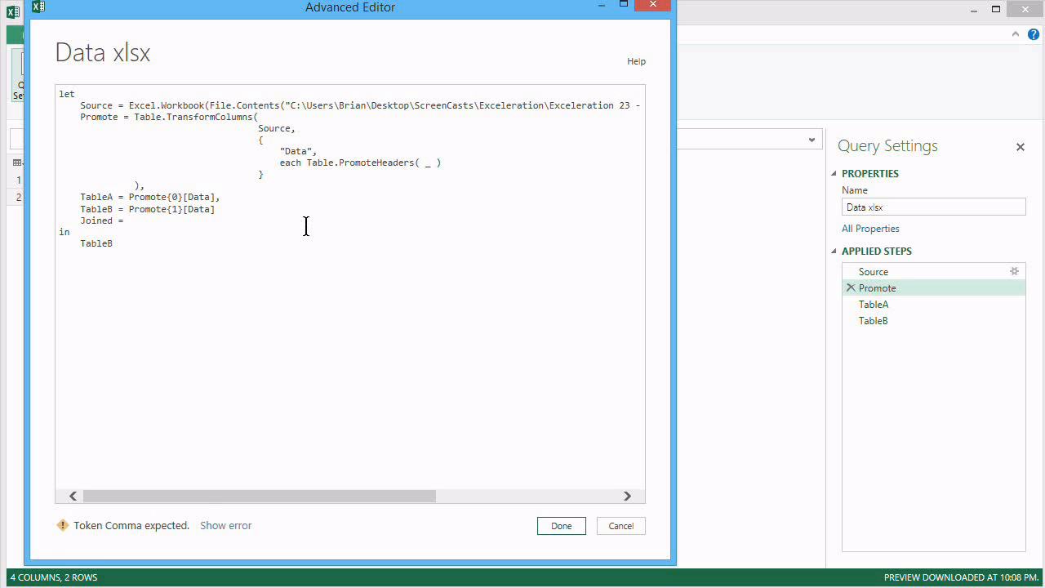
{"action": "type", "text": " Table."}
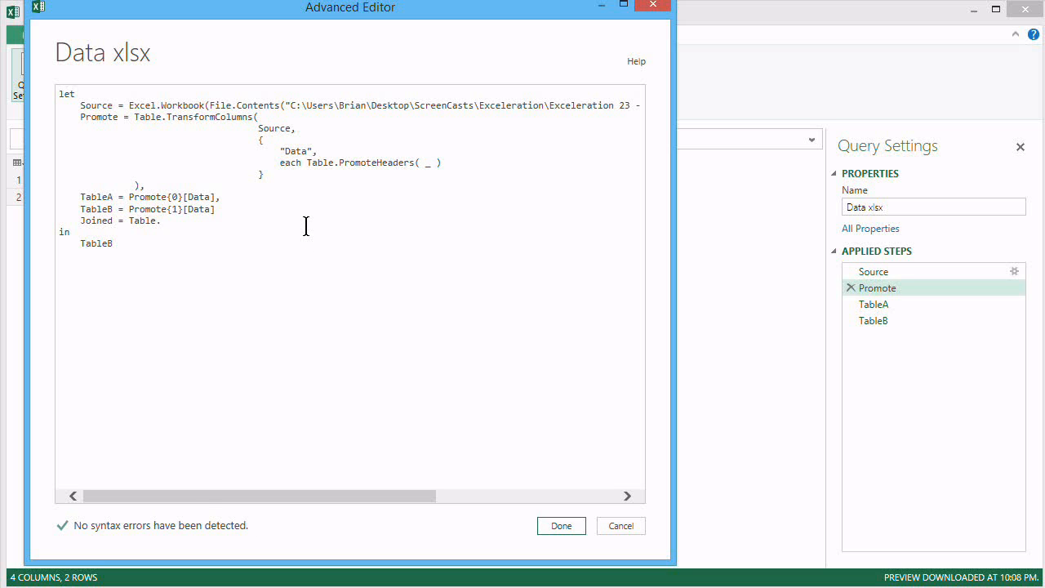
{"action": "type", "text": "Join("}
{"action": "key", "text": "Return"}
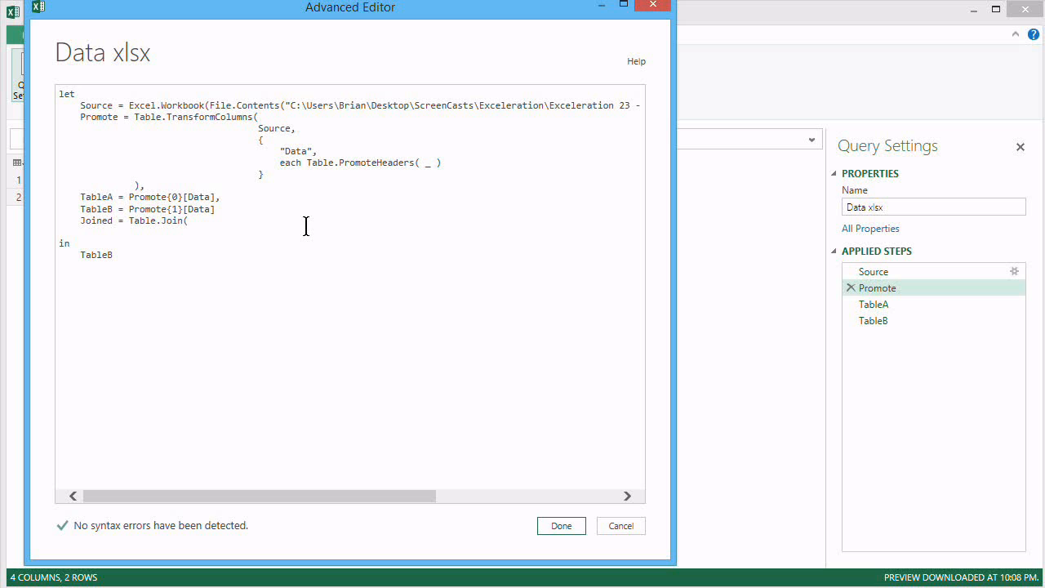
- Enter the Table.Join arguments TableA, {"ID"}, and, on the next line, TableB, {"ID"}, to match both tables on the ID column
{"action": "type", "text": "TableA,"}
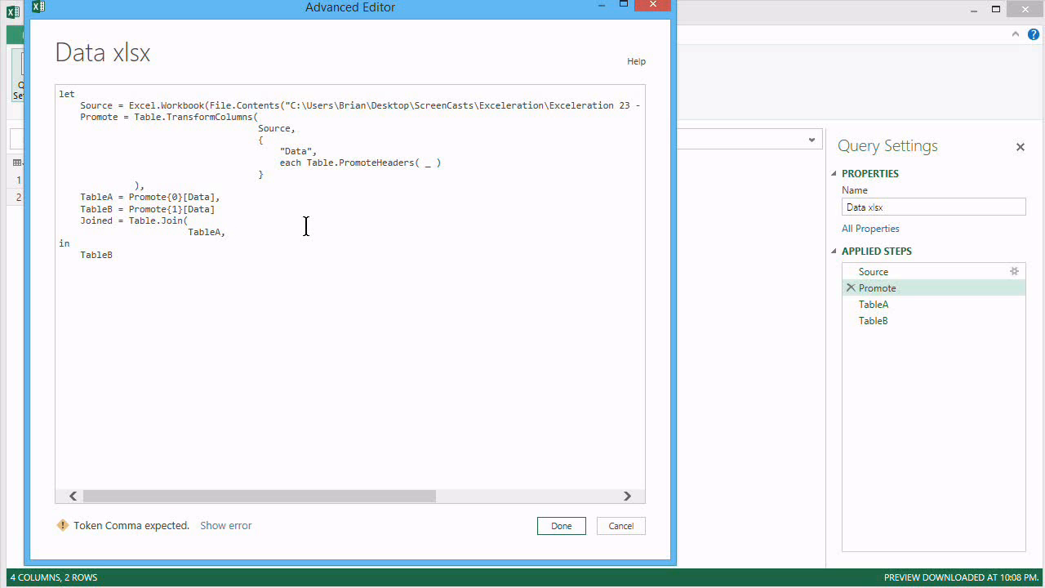
{"action": "type", "text": " {\"ID"}
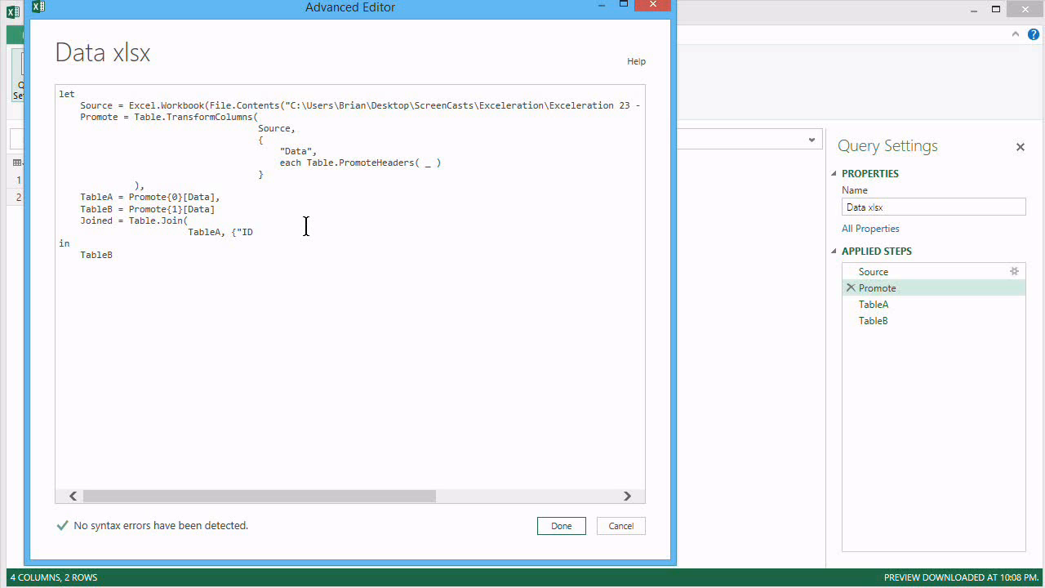
{"action": "type", "text": "\"}"}
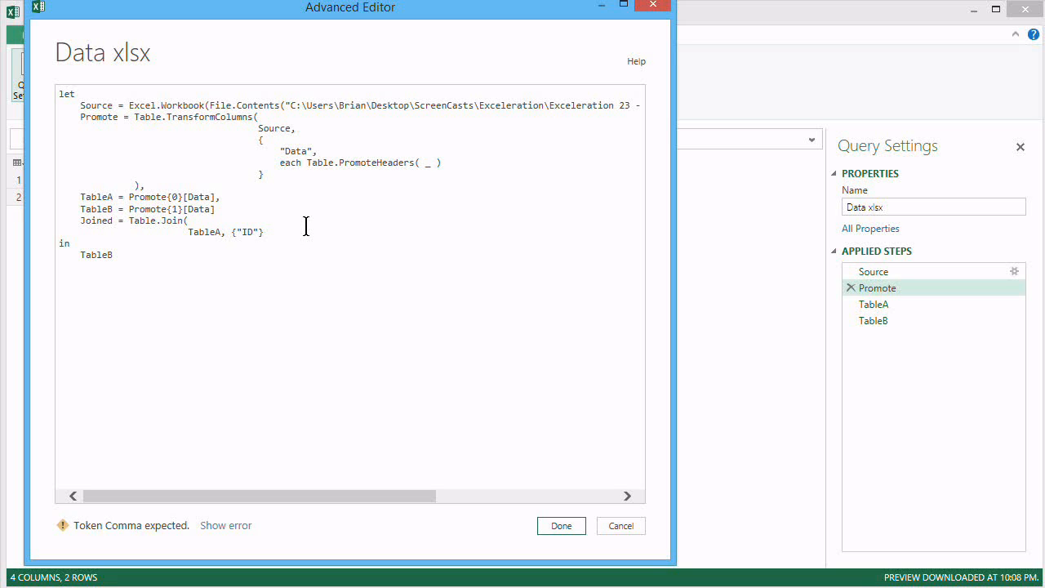
{"action": "type", "text": ","}
{"action": "key", "text": "Return"}
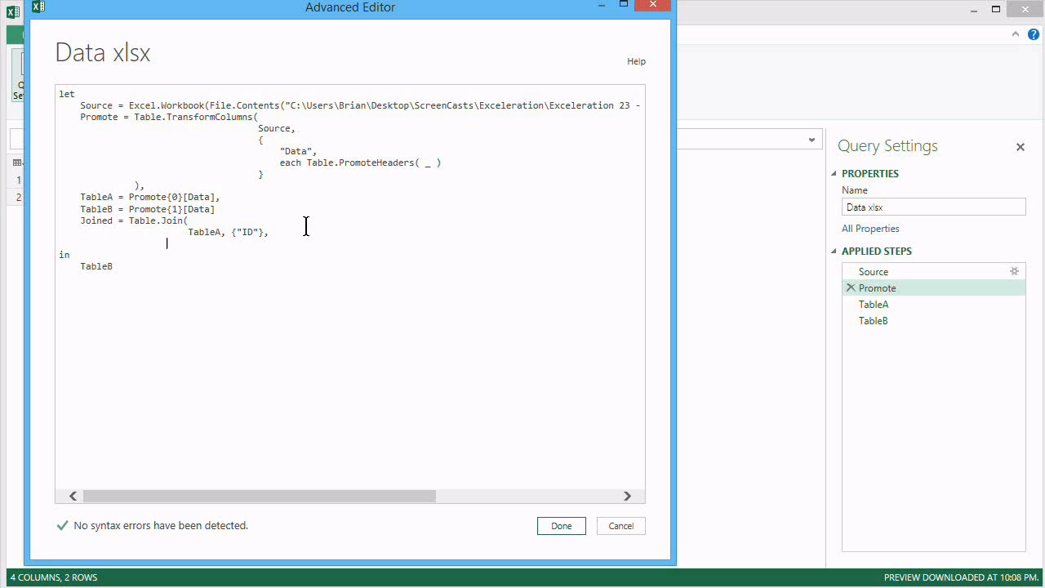
{"action": "type", "text": "TableB, {\"ID\""}
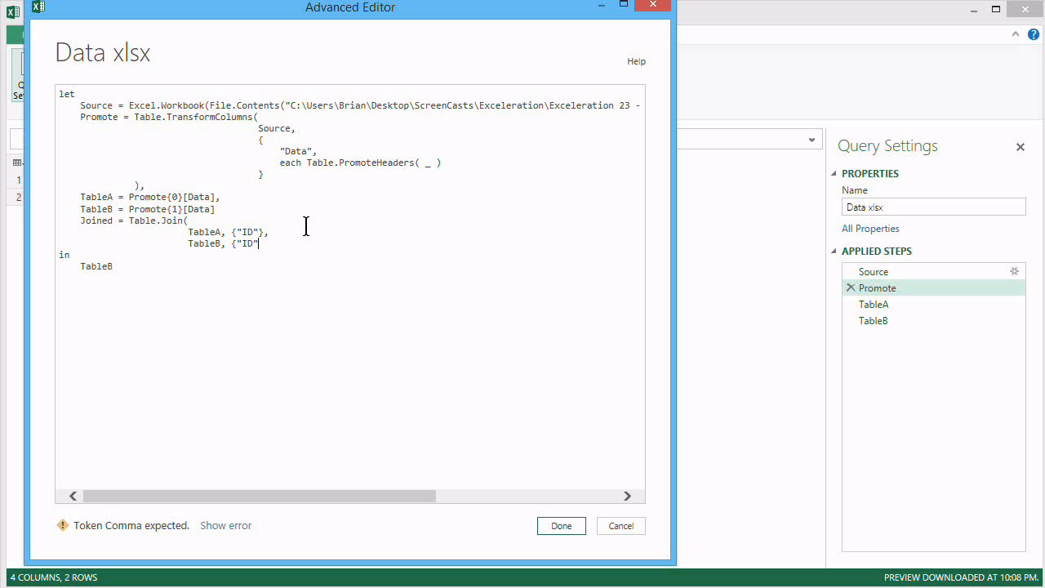
{"action": "type", "text": "},"}
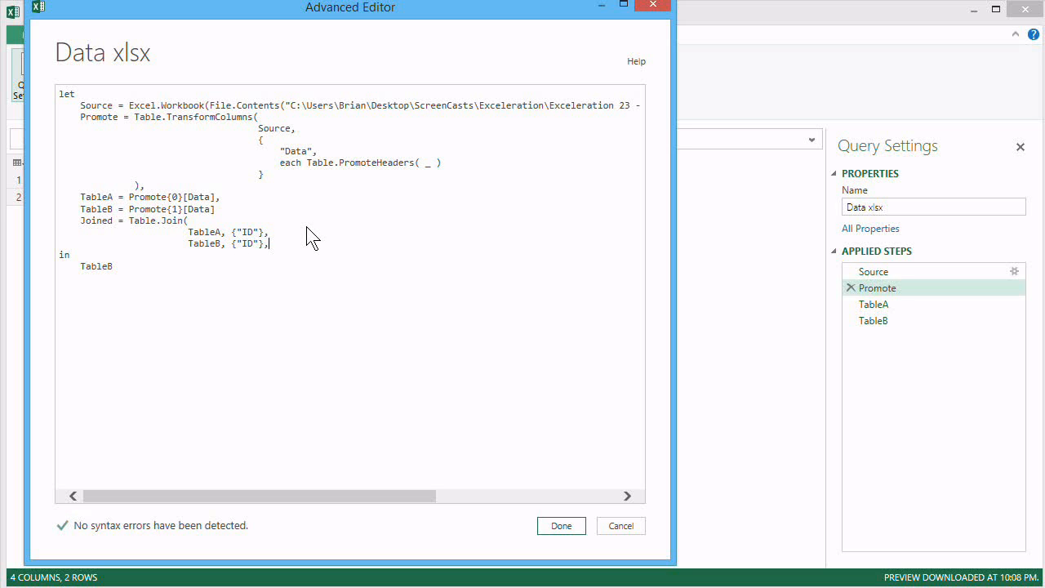
- Add JoinKind.Inner as the final Table.Join argument on its own line and close the function with a parenthesis on the line below
{"action": "key", "text": "Return"}
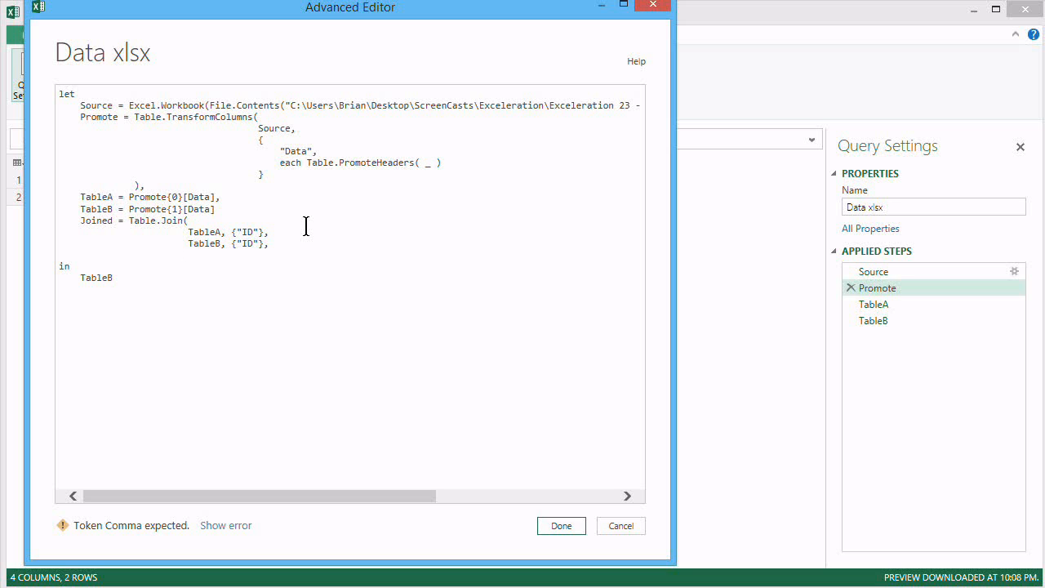
{"action": "type", "text": "Joi"}
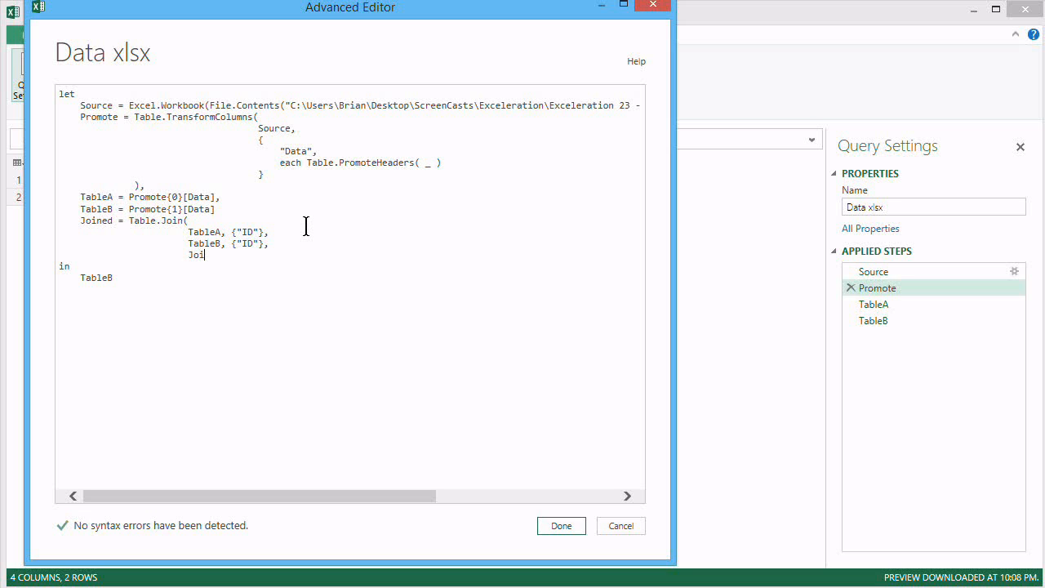
{"action": "type", "text": "nKind.Inner"}
{"action": "key", "text": "Return"}
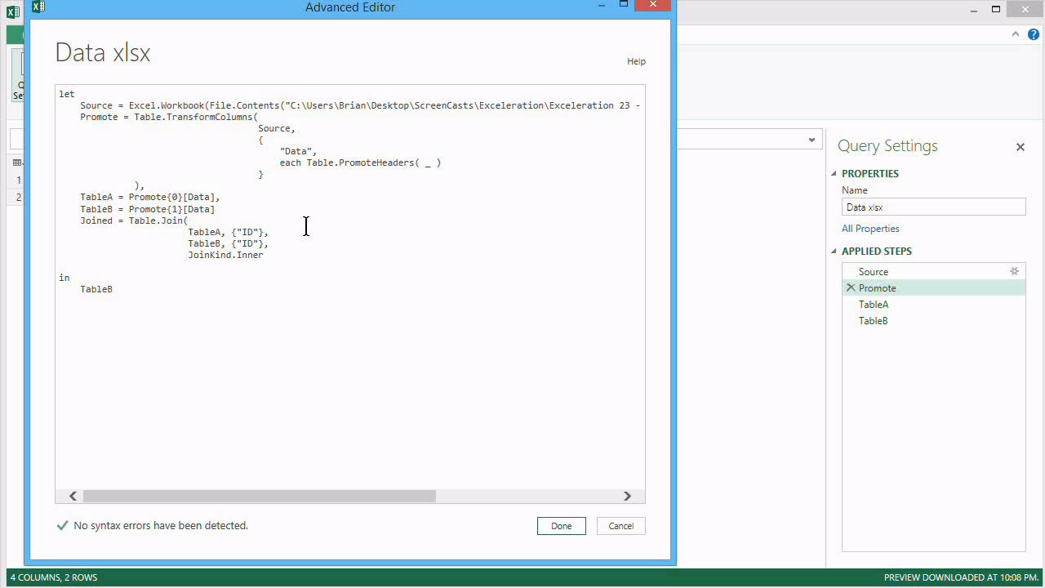
{"action": "type", "text": ")"}
- Replace TableB with Joined as the query's output expression below in
{"action": "key", "text": "Down"}
{"action": "key", "text": "Down"}
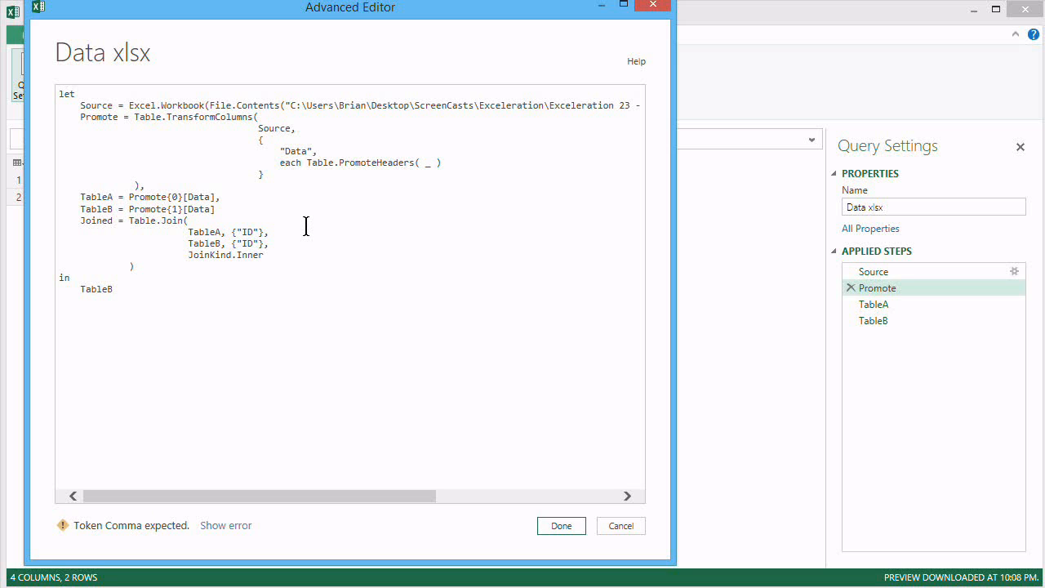
{"action": "key", "text": "BackSpace"}
{"action": "key", "text": "BackSpace"}
{"action": "key", "text": "BackSpace"}
{"action": "key", "text": "BackSpace"}
{"action": "key", "text": "BackSpace"}
{"action": "key", "text": "BackSpace"}
{"action": "type", "text": "J"}
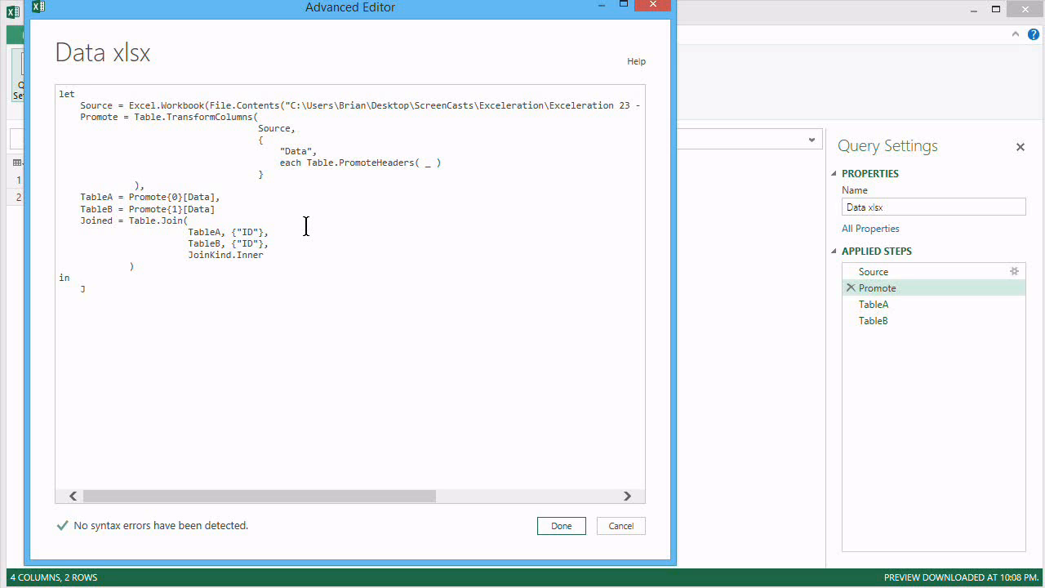
{"action": "type", "text": "oined"}
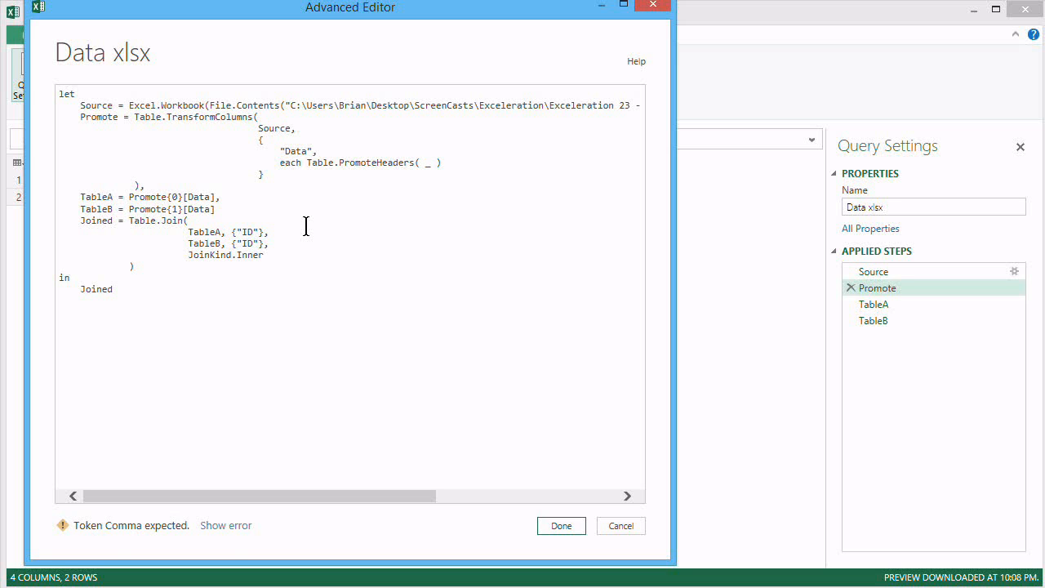
- Fix the syntax error by adding the missing comma after TableB = Promote{1}[Data], and apply the edited M code
{"action": "left_click", "coordinate": [229, 526]}
{"action": "left_click", "coordinate": [236, 210]}
{"action": "type", "text": ","}
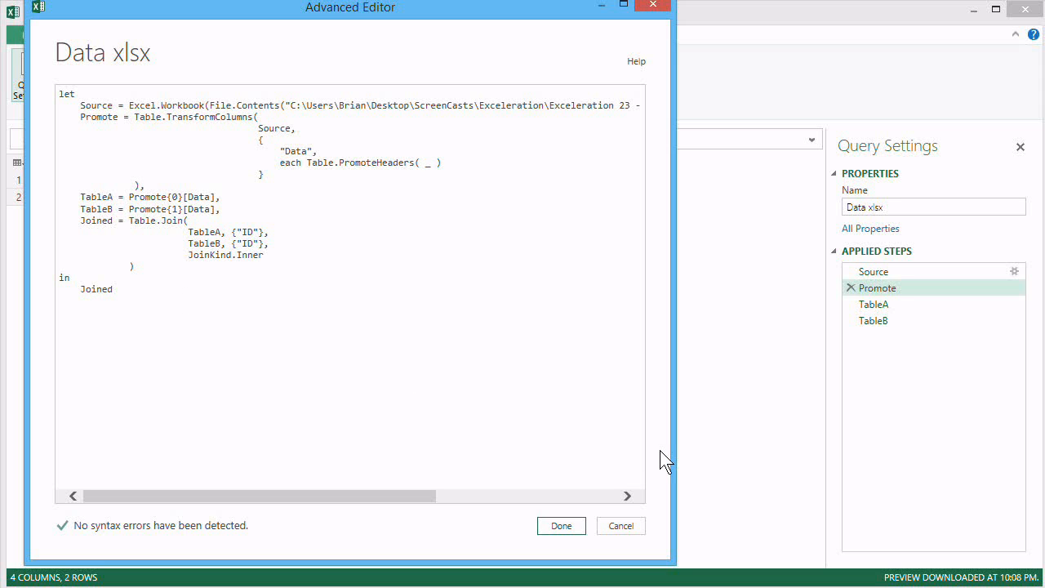
{"action": "left_click", "coordinate": [575, 526]}
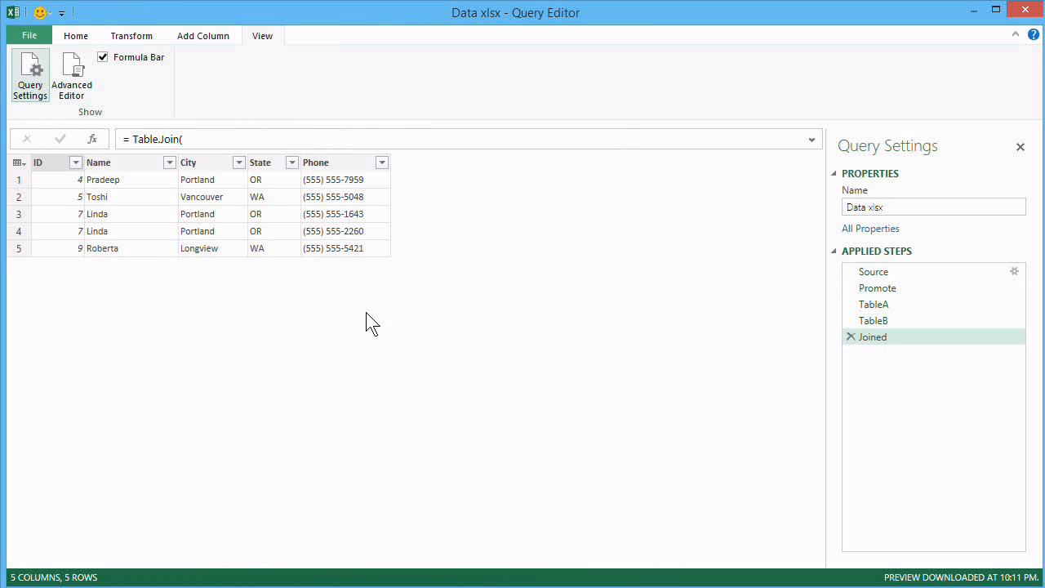
- Load the joined query result as a table to a new worksheet and select a cell in the loaded table
{"action": "left_click", "coordinate": [76, 36]}
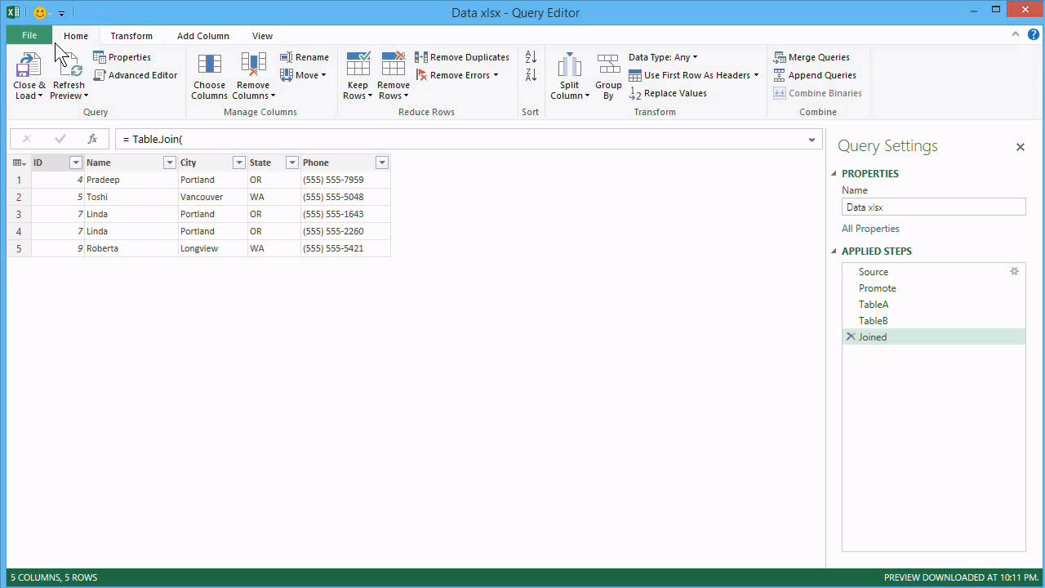
{"action": "left_click", "coordinate": [39, 97]}
{"action": "left_click", "coordinate": [53, 134]}
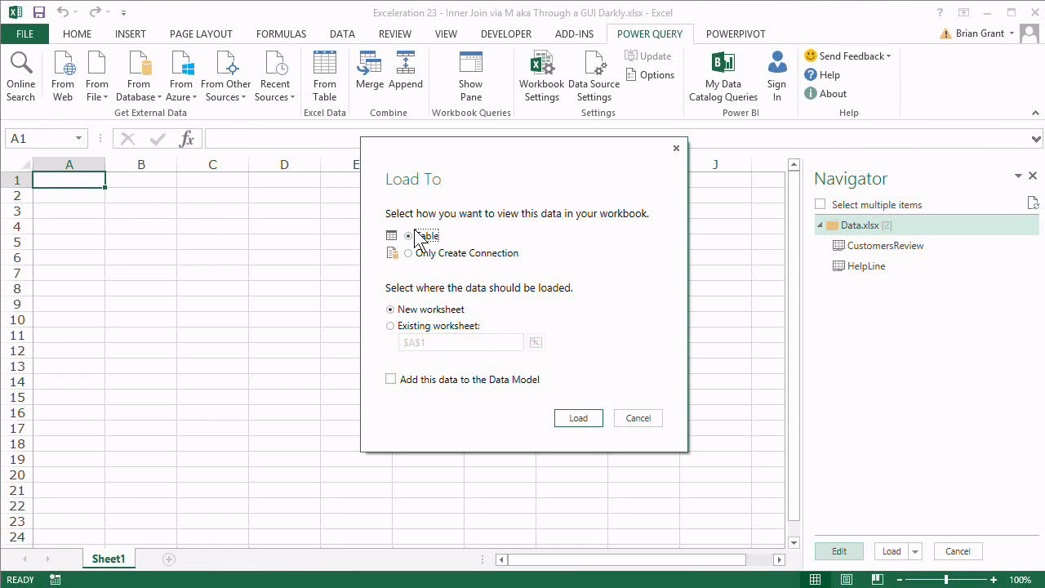
{"action": "left_click", "coordinate": [578, 419]}
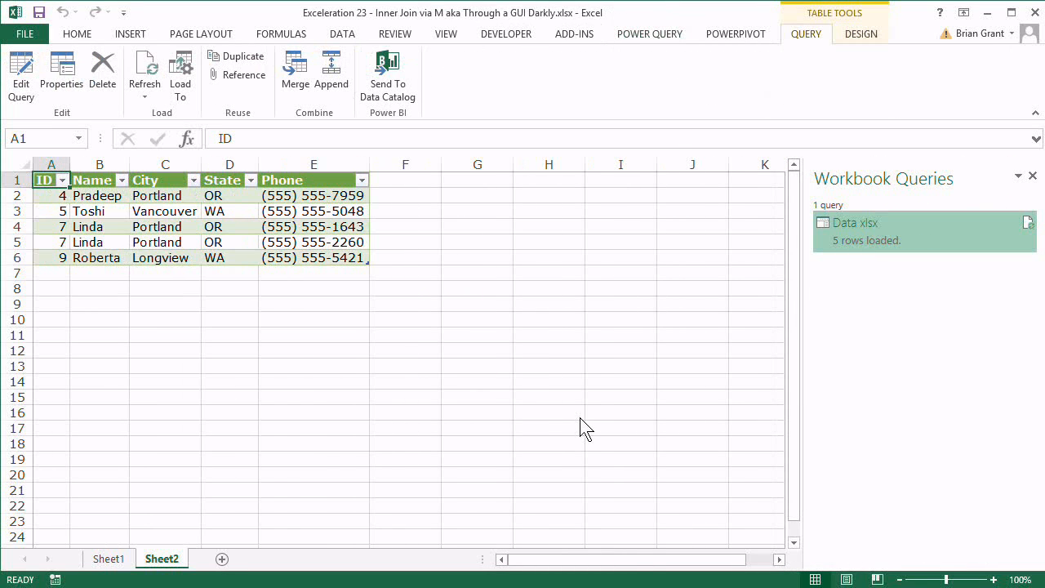
{"action": "left_click", "coordinate": [138, 222]}
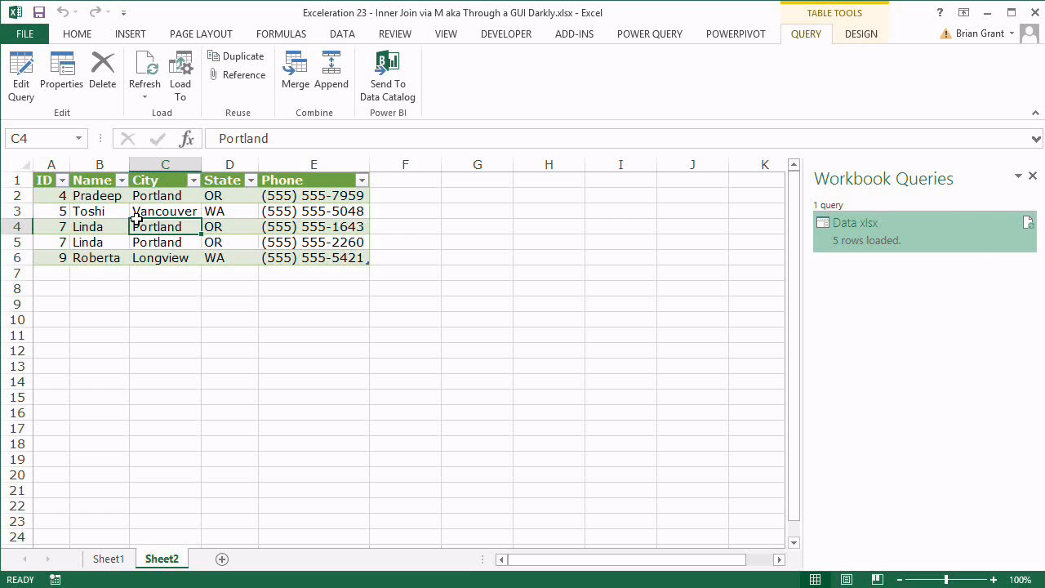
- Reopen the Data xlsx query for editing, rename it InnerJoin, and close and load it back to the workbook
{"action": "mouse_move", "coordinate": [931, 212]}
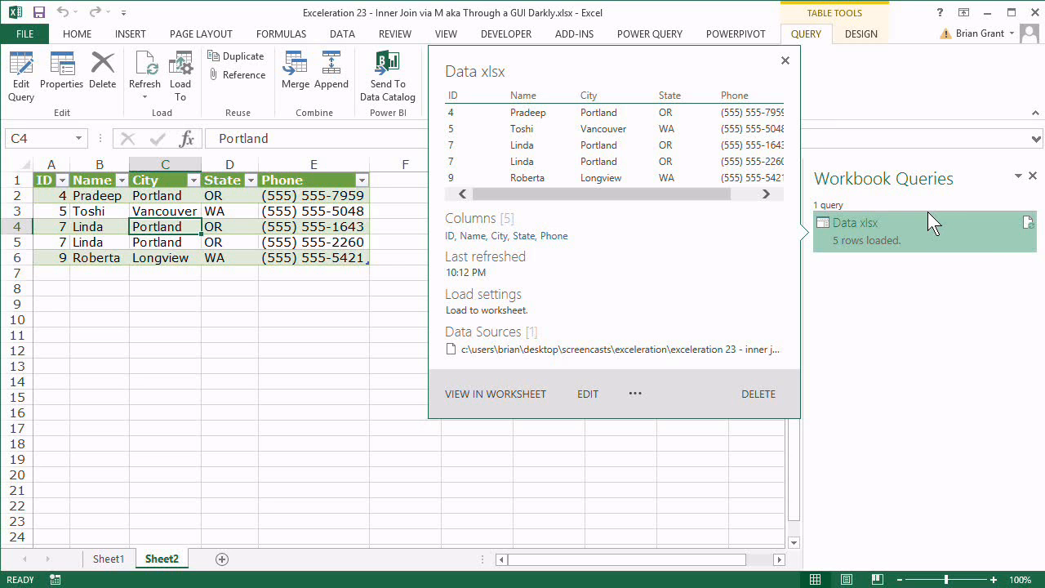
{"action": "right_click", "coordinate": [882, 227]}
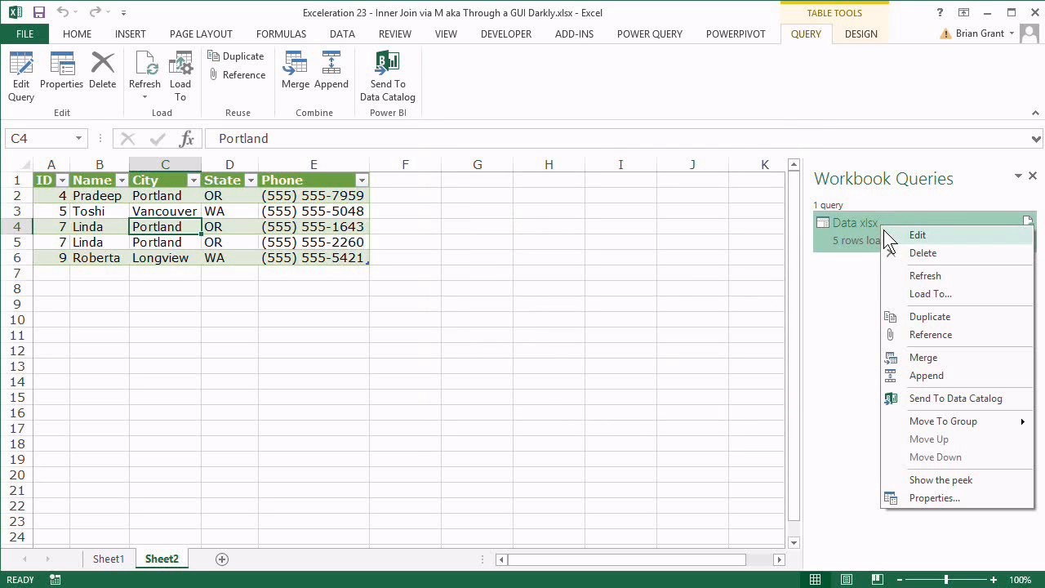
{"action": "left_click", "coordinate": [886, 233]}
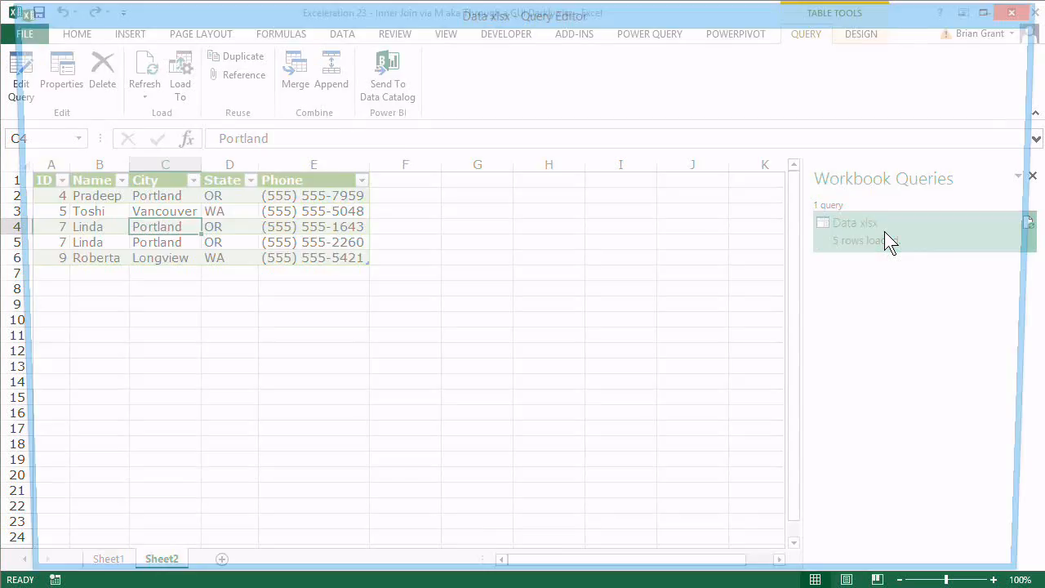
{"action": "left_click_drag", "start_coordinate": [892, 206], "coordinate": [745, 219]}
{"action": "key", "text": "BackSpace"}
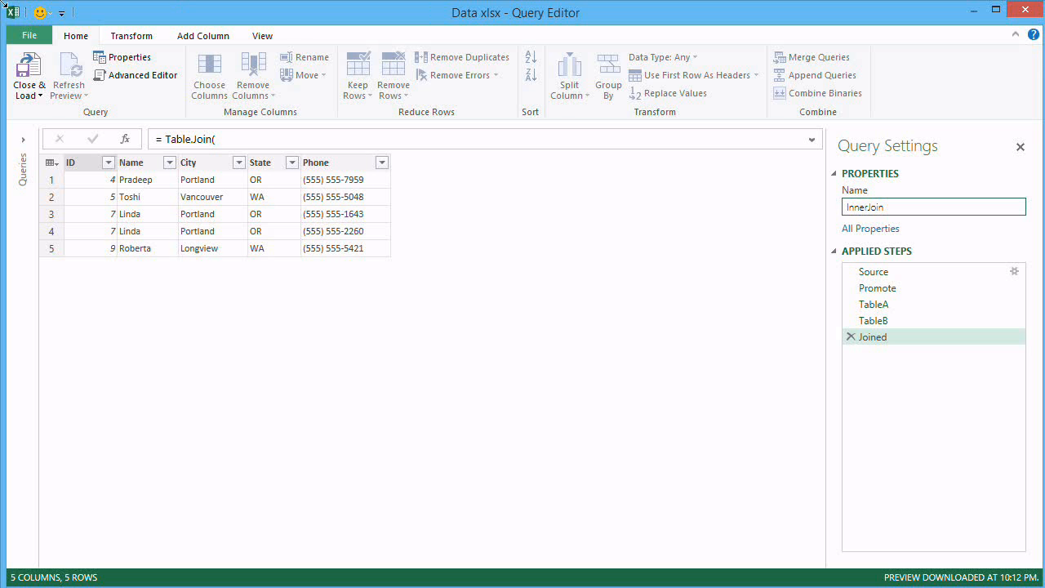
{"action": "left_click", "coordinate": [36, 80]}
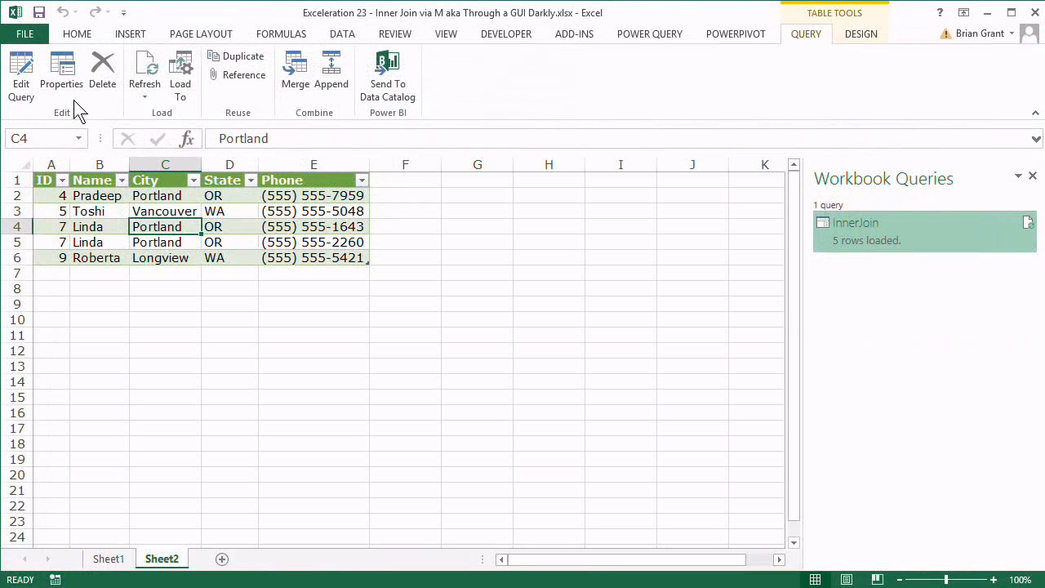